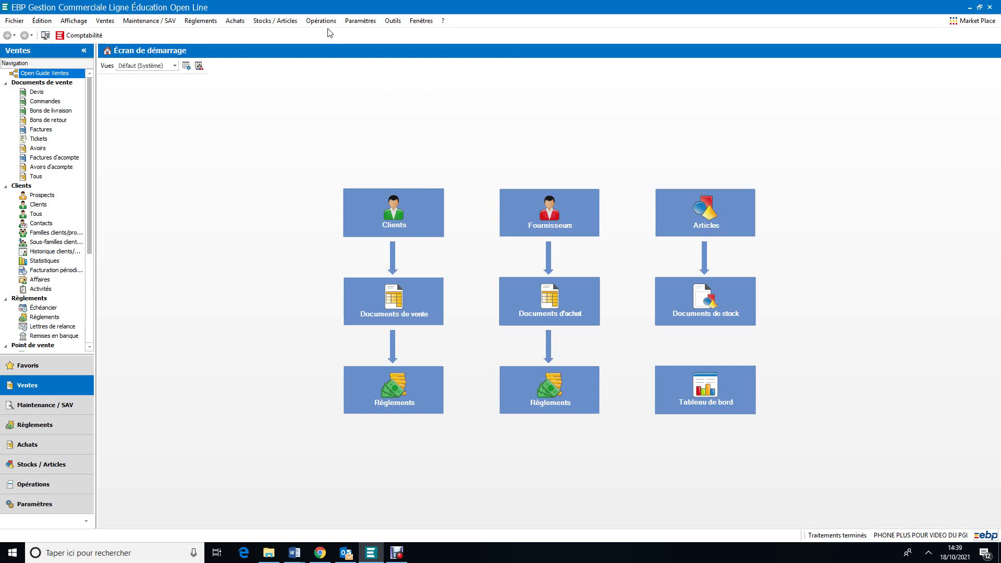
Create a new article family named "Montres connectées"
{"action": "left_click", "coordinate": [279, 22]}
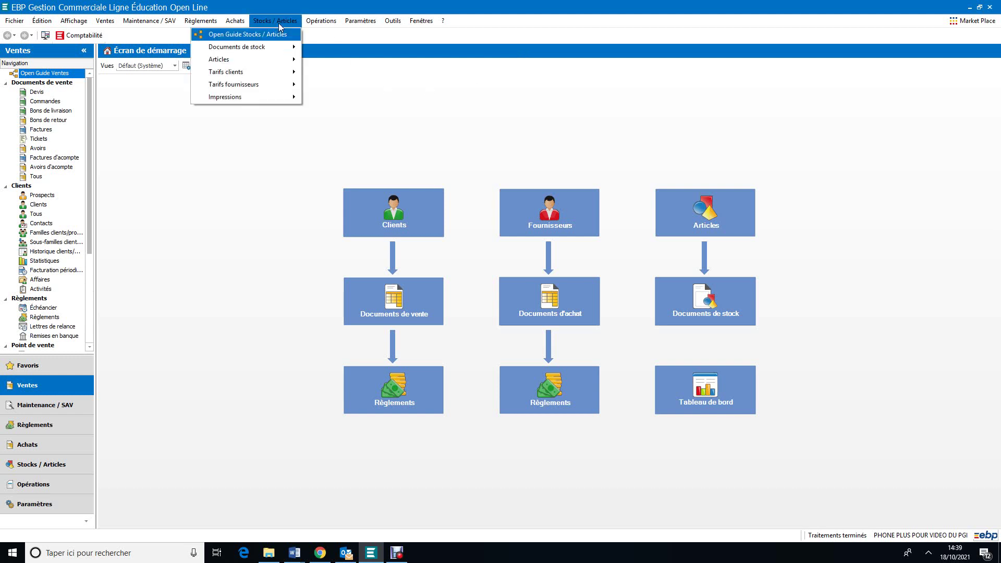
{"action": "mouse_move", "coordinate": [282, 59]}
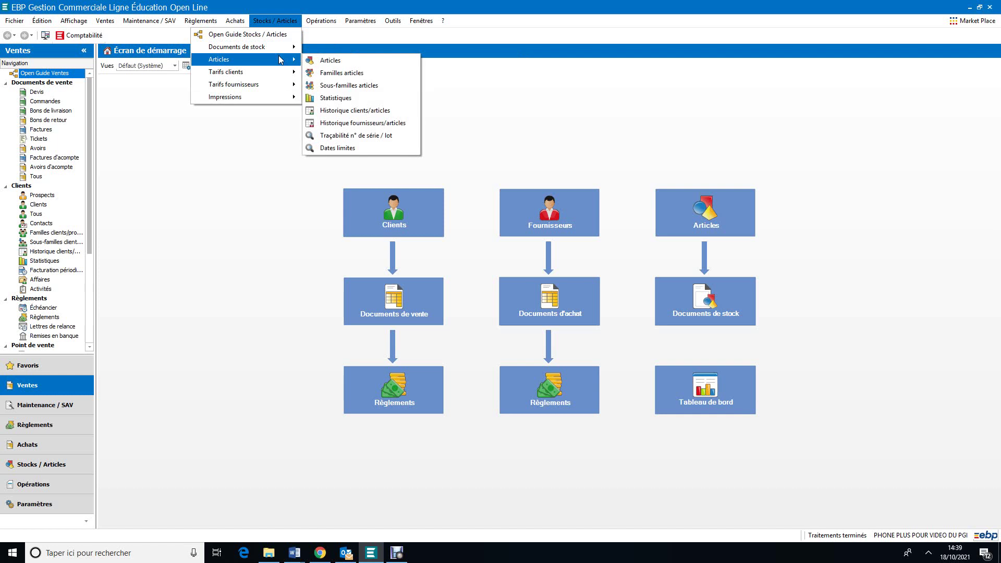
{"action": "left_click", "coordinate": [356, 73]}
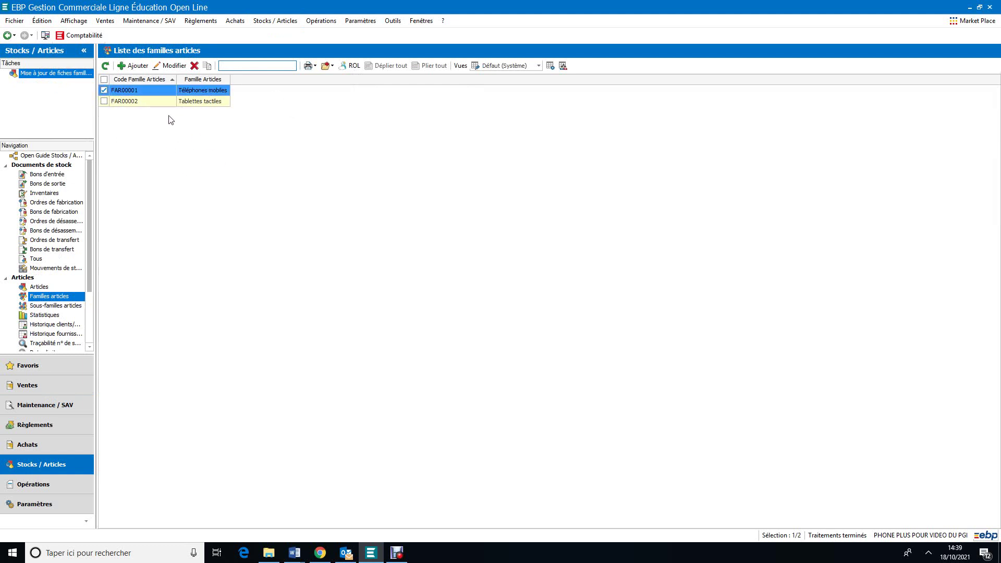
{"action": "left_click", "coordinate": [140, 66]}
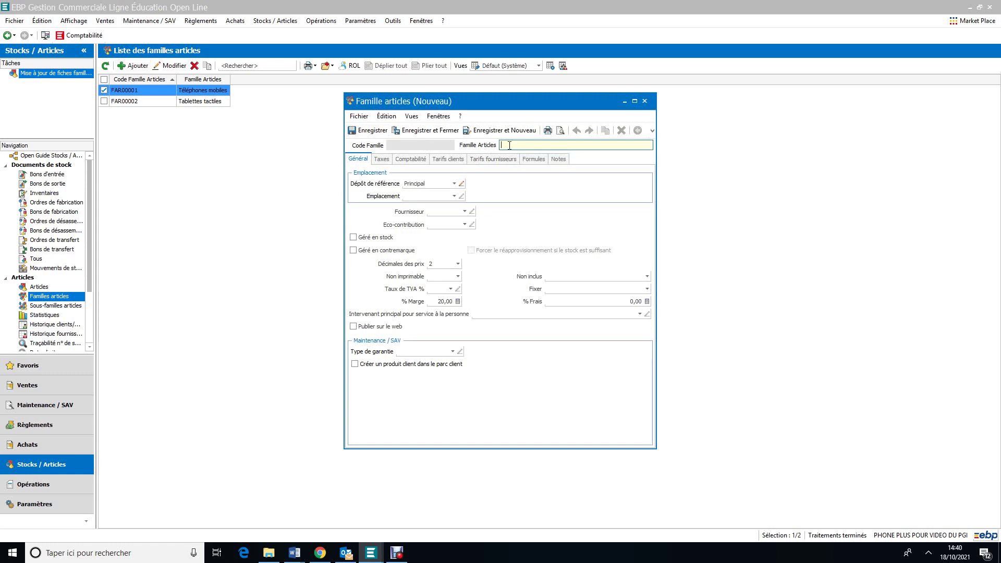
{"action": "type", "text": "Montres connectées"}
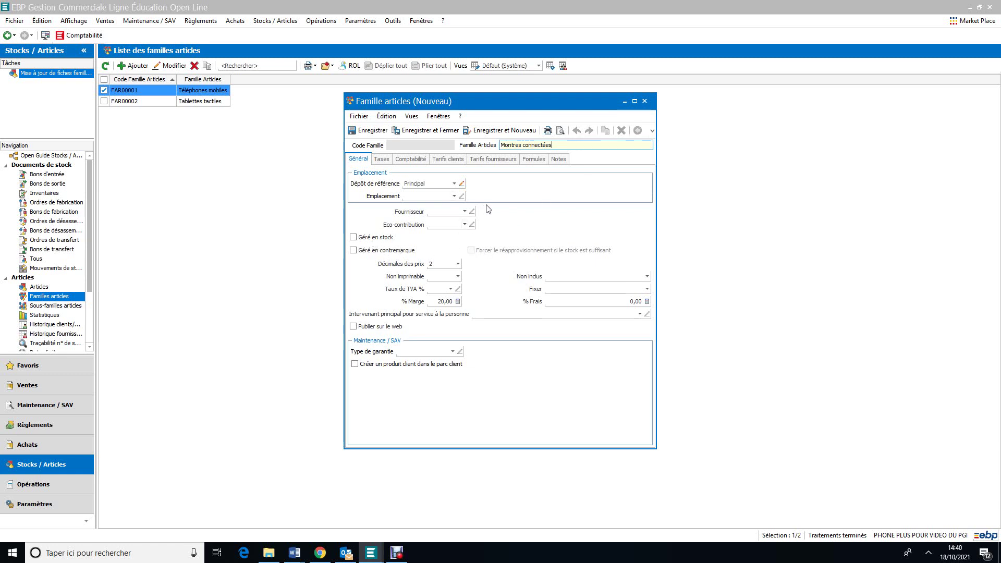
Make the family stock-managed with negative stocks disallowed and a 60% margin, and save and close its record
{"action": "left_click", "coordinate": [356, 238]}
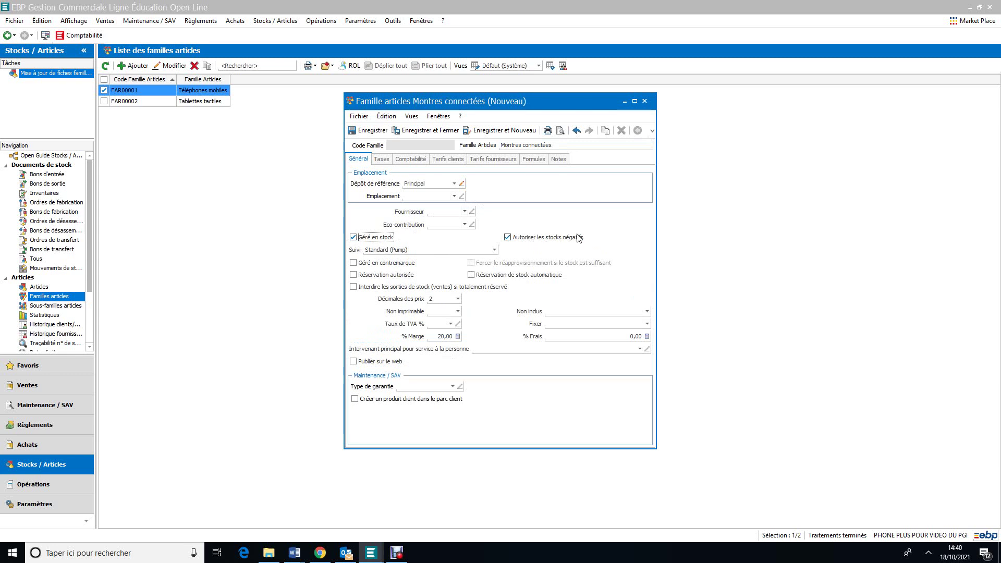
{"action": "left_click", "coordinate": [508, 238]}
{"action": "left_click", "coordinate": [434, 339]}
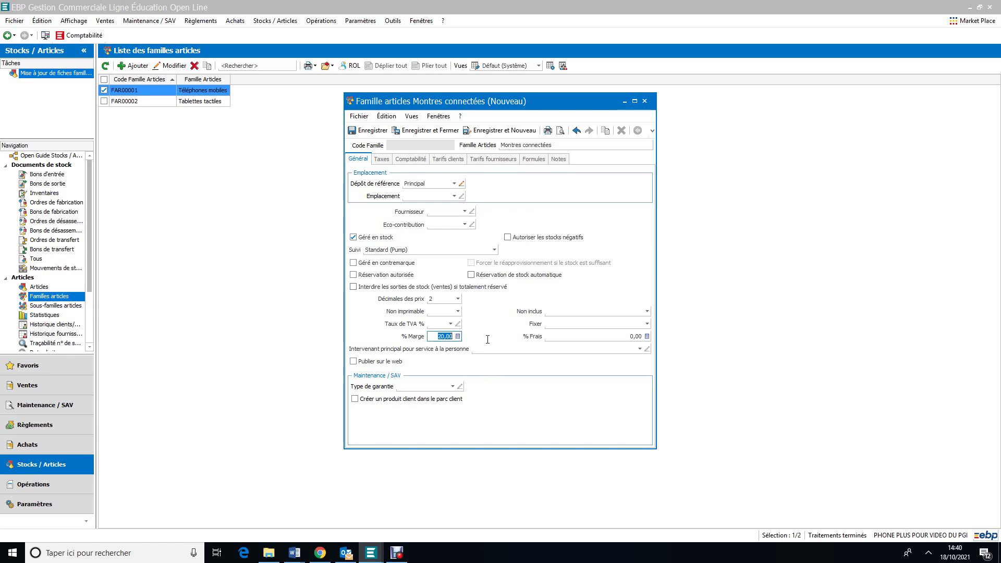
{"action": "type", "text": "60"}
{"action": "left_click", "coordinate": [575, 324]}
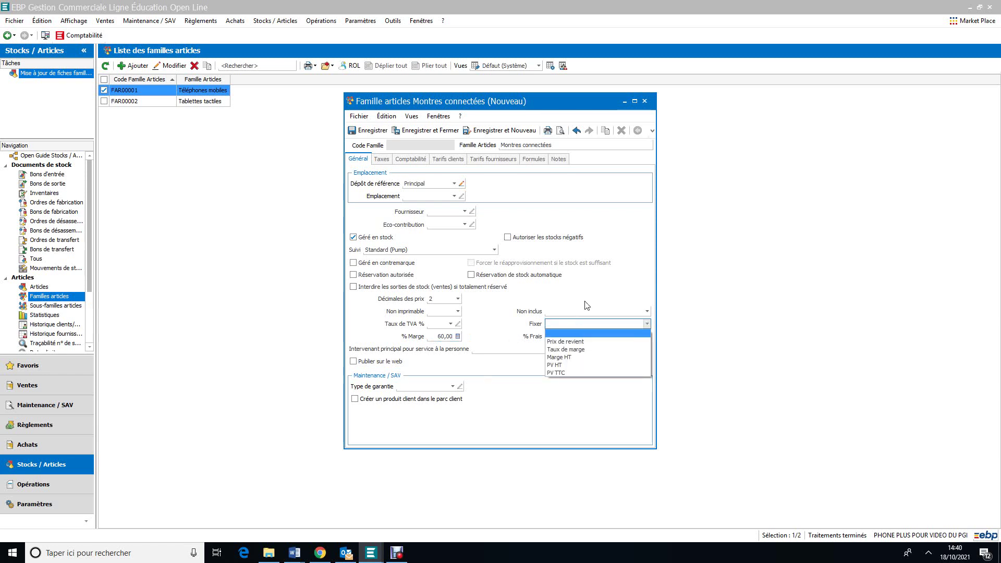
{"action": "left_click", "coordinate": [606, 275]}
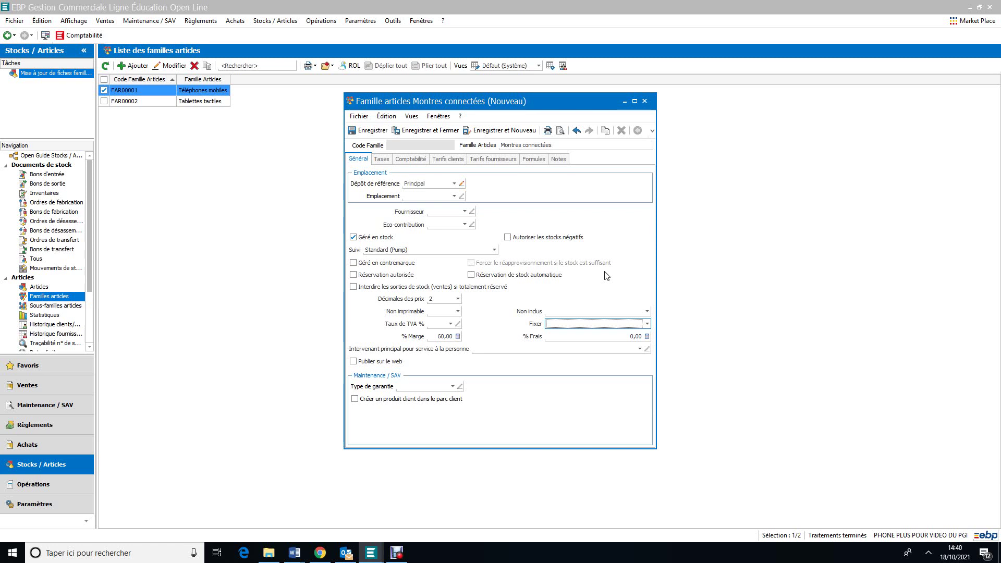
{"action": "left_click", "coordinate": [442, 132]}
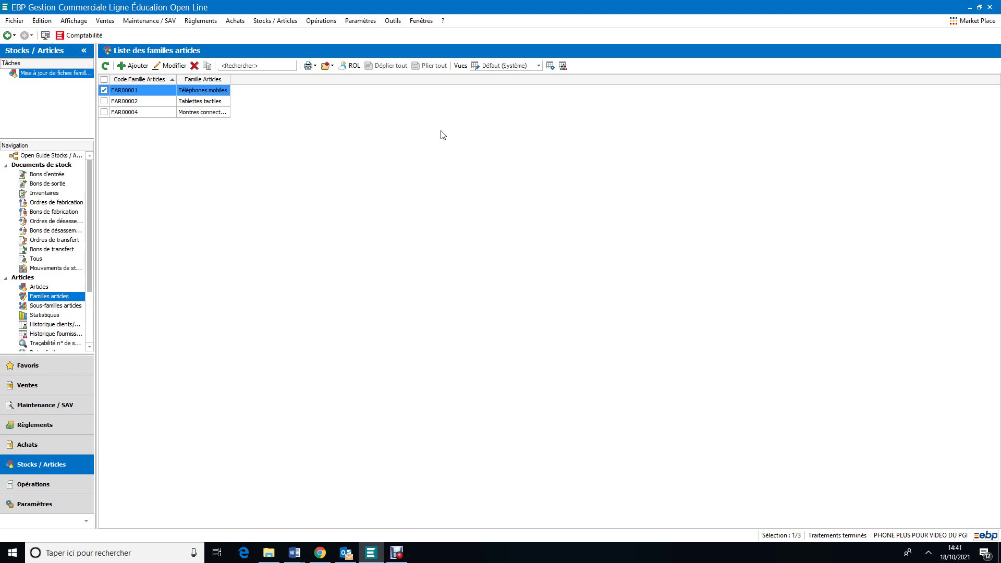
Create a new article of type Bien labelled "IP18 Pro"
{"action": "left_click", "coordinate": [281, 22]}
{"action": "mouse_move", "coordinate": [272, 62]}
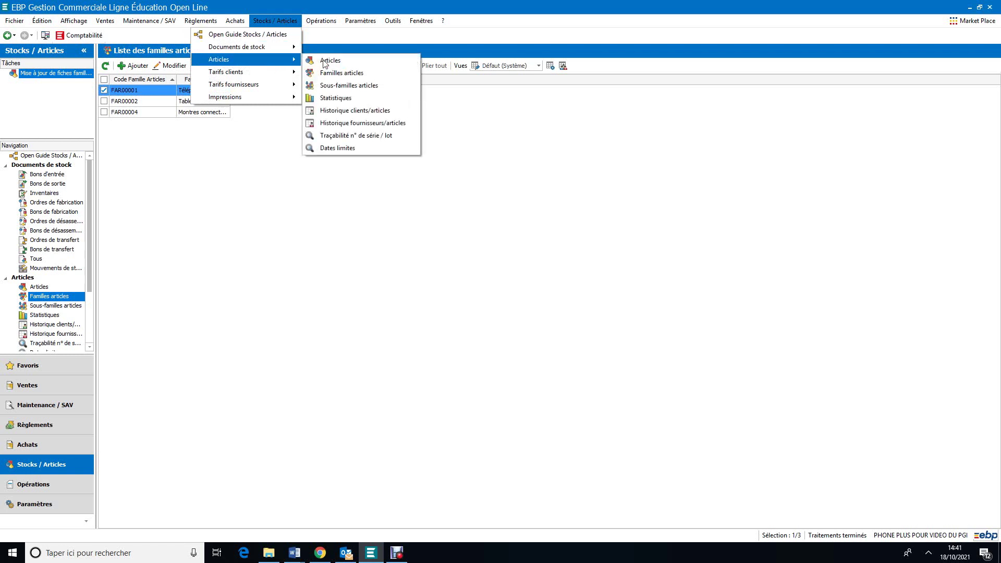
{"action": "left_click", "coordinate": [351, 64]}
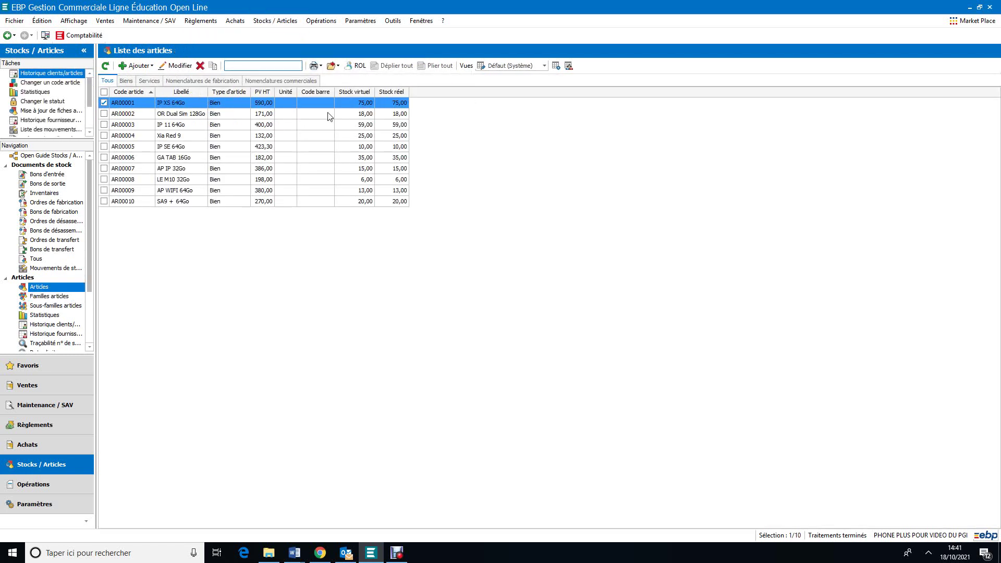
{"action": "left_click", "coordinate": [140, 66]}
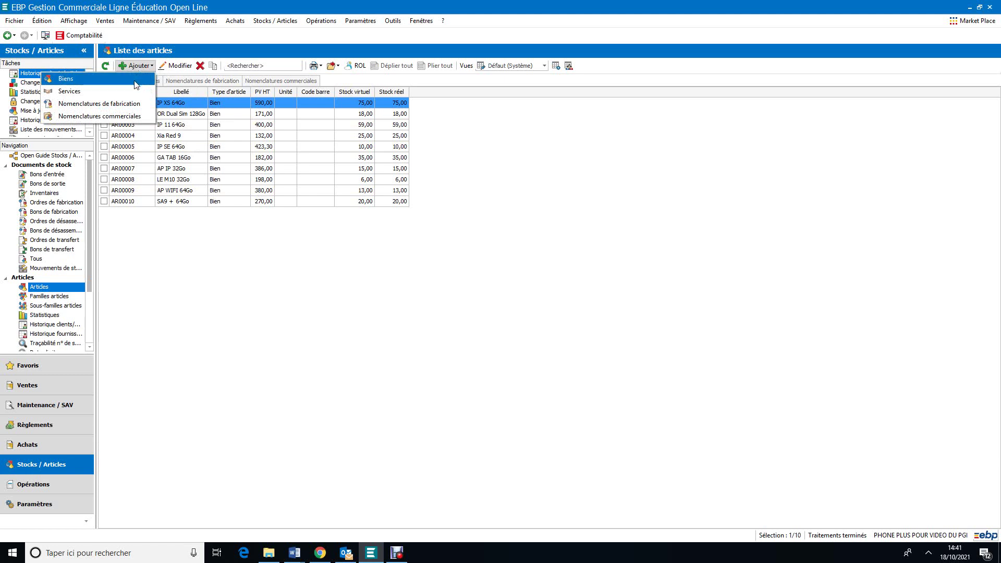
{"action": "left_click", "coordinate": [137, 84]}
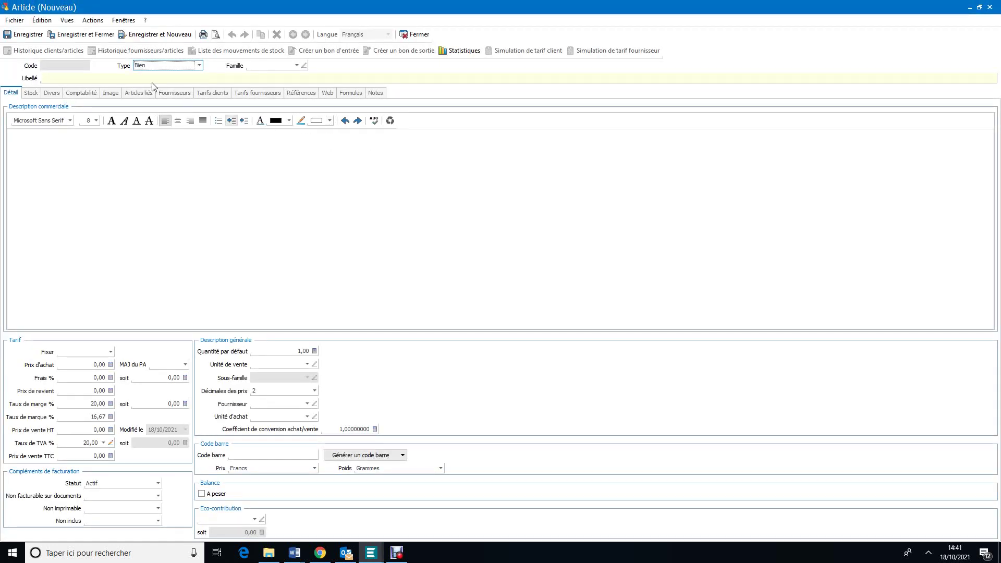
{"action": "left_click", "coordinate": [121, 79]}
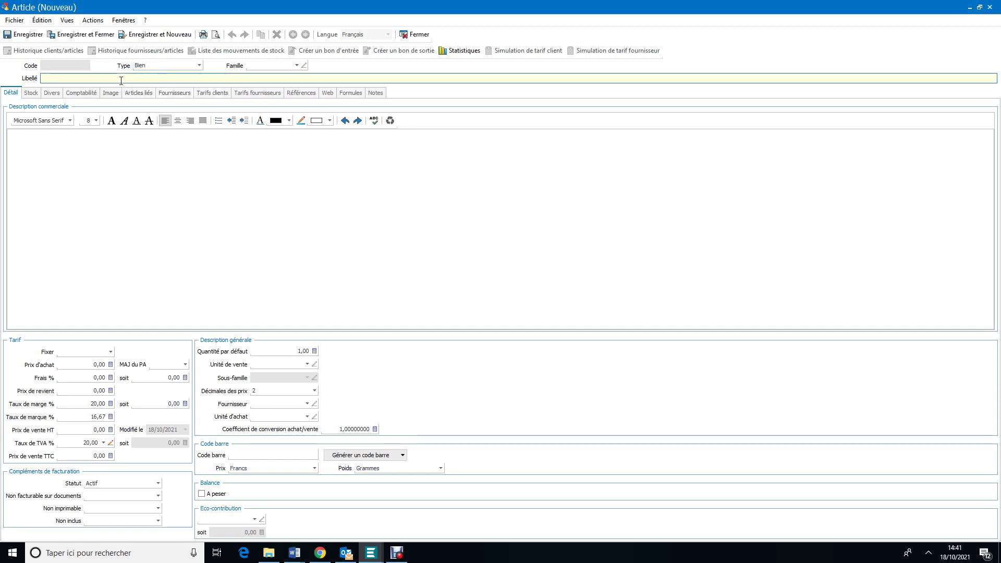
{"action": "type", "text": "IP 18 Pro"}
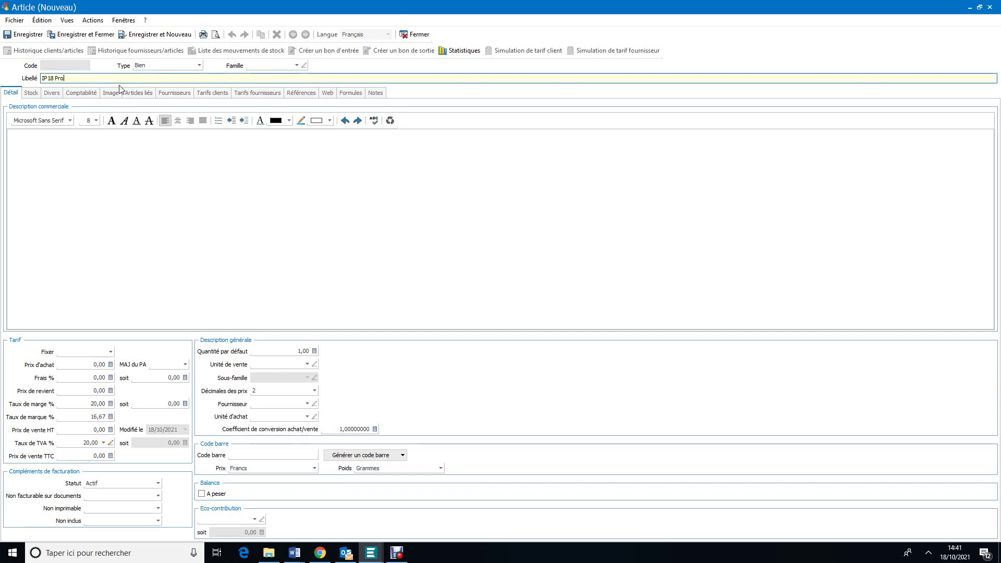
Assign the article to the "Téléphones mobiles" family and apply the family's parameters to it
{"action": "left_click", "coordinate": [297, 66]}
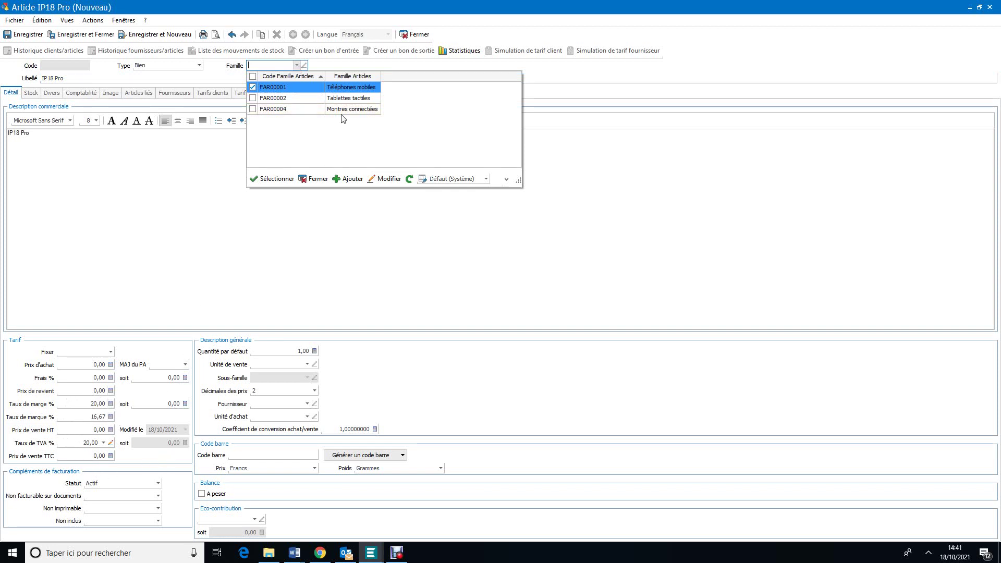
{"action": "left_click", "coordinate": [359, 89]}
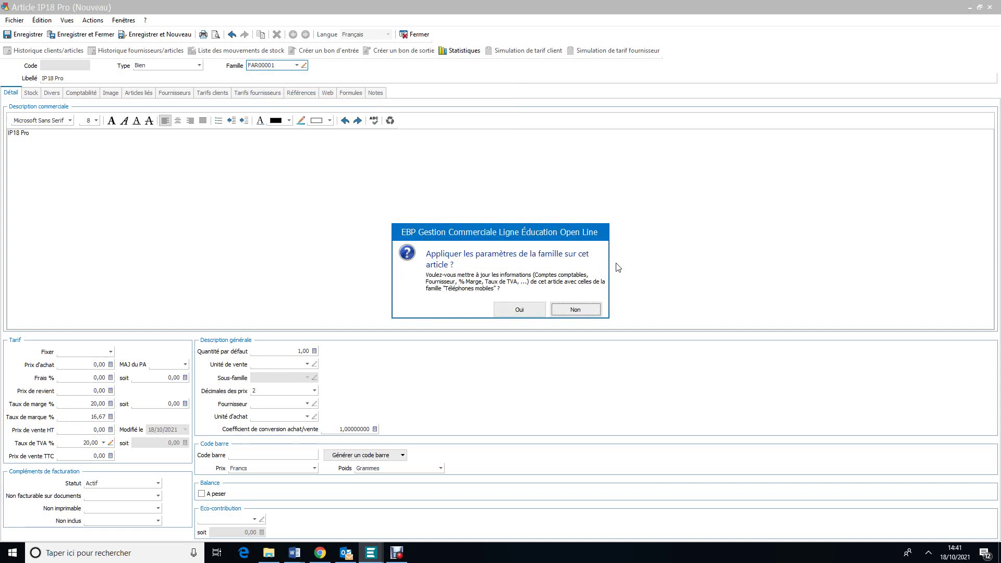
{"action": "left_click", "coordinate": [521, 308]}
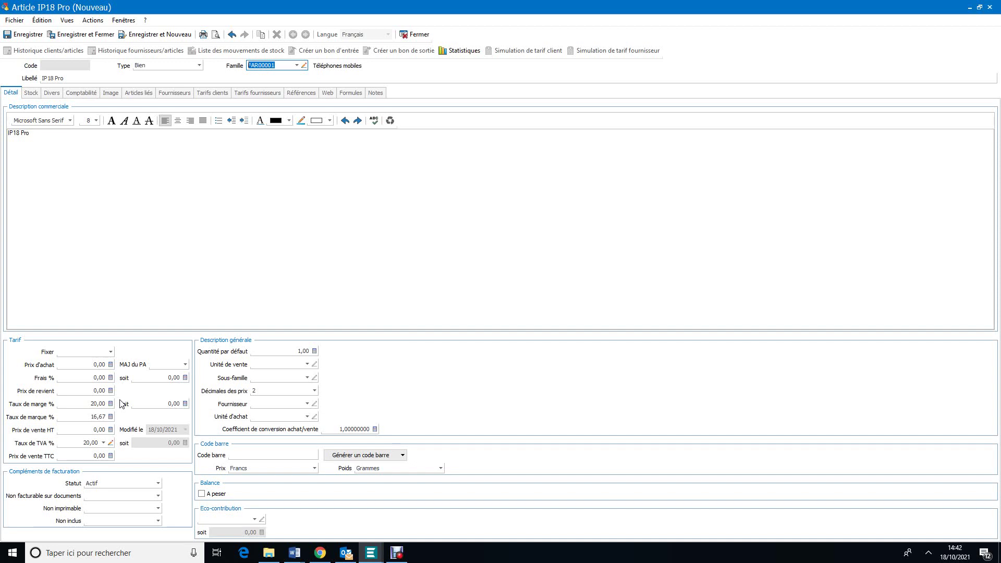
Set the article's purchase price to 280 and its margin rate to 45%
{"action": "left_click", "coordinate": [87, 366]}
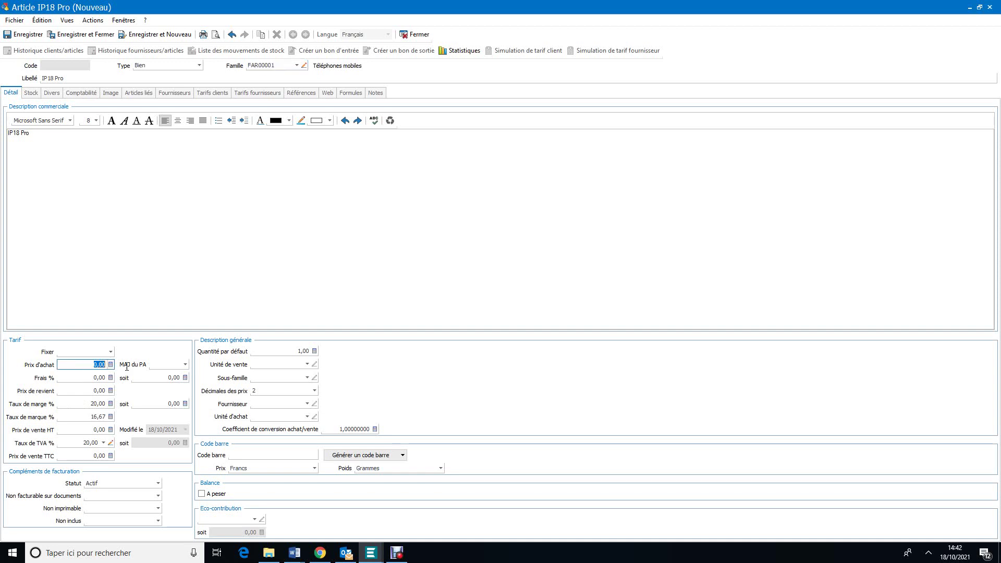
{"action": "type", "text": "280"}
{"action": "left_click", "coordinate": [84, 380]}
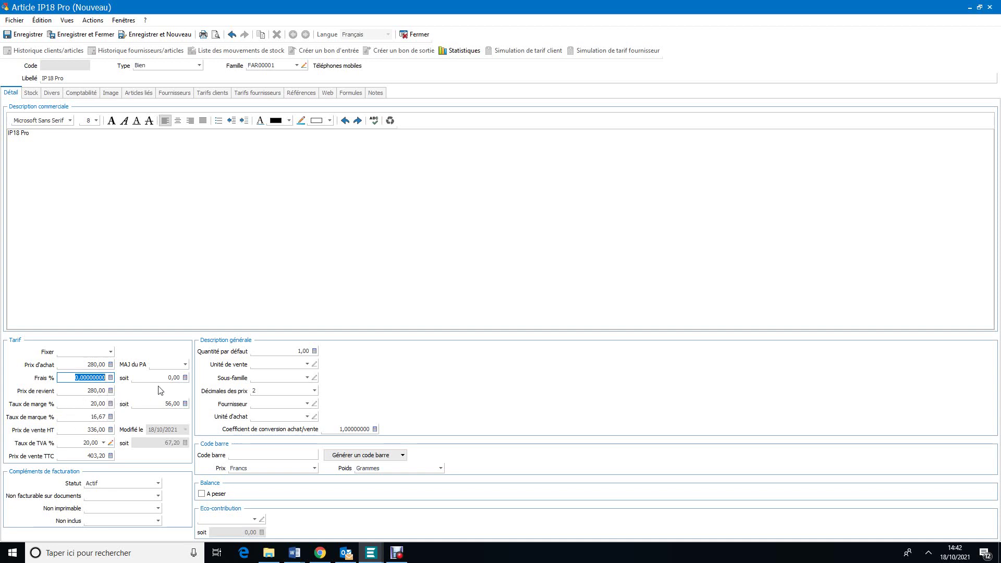
{"action": "left_click", "coordinate": [85, 404]}
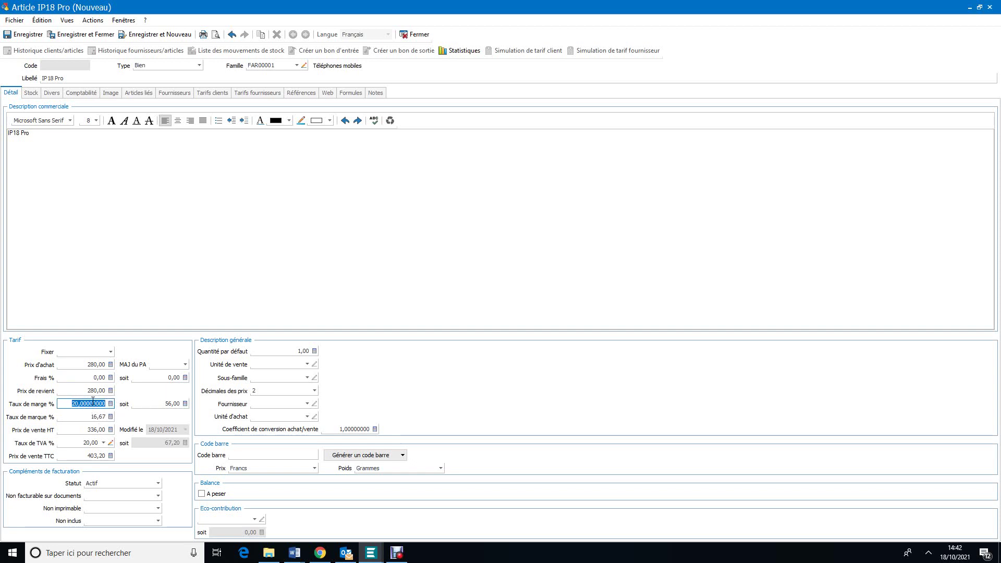
{"action": "type", "text": "45"}
{"action": "left_click", "coordinate": [87, 416]}
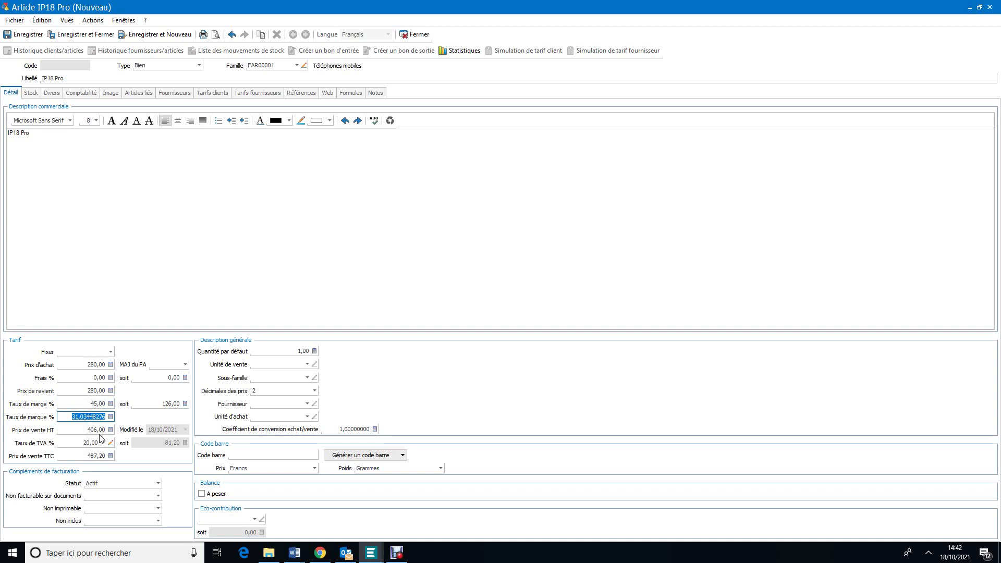
Check the selling price before tax by calculating 280 × 1,45 in the Windows calculator, and close the calculator
{"action": "left_click", "coordinate": [84, 391]}
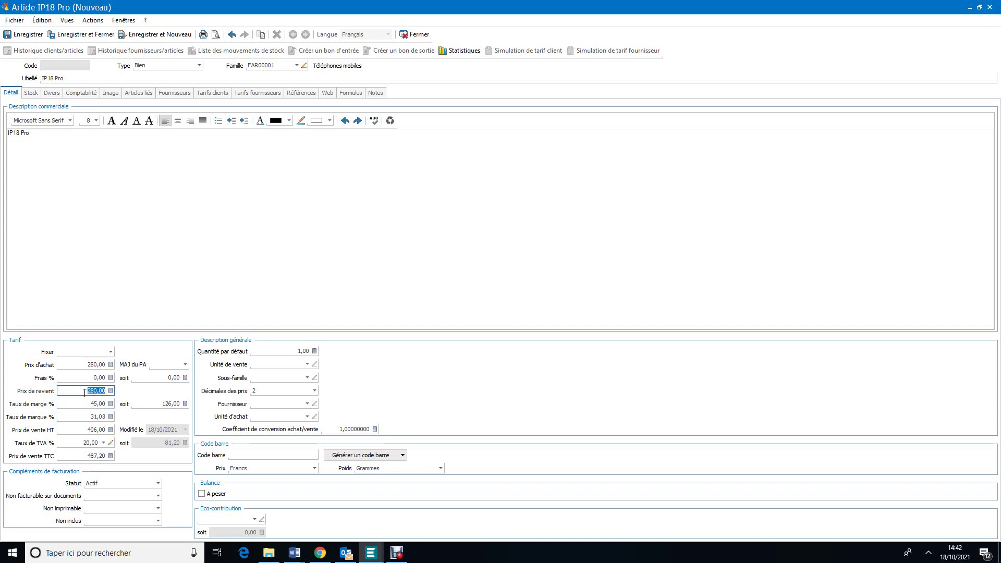
{"action": "key", "text": "XF86Calculator"}
{"action": "type", "text": "280"}
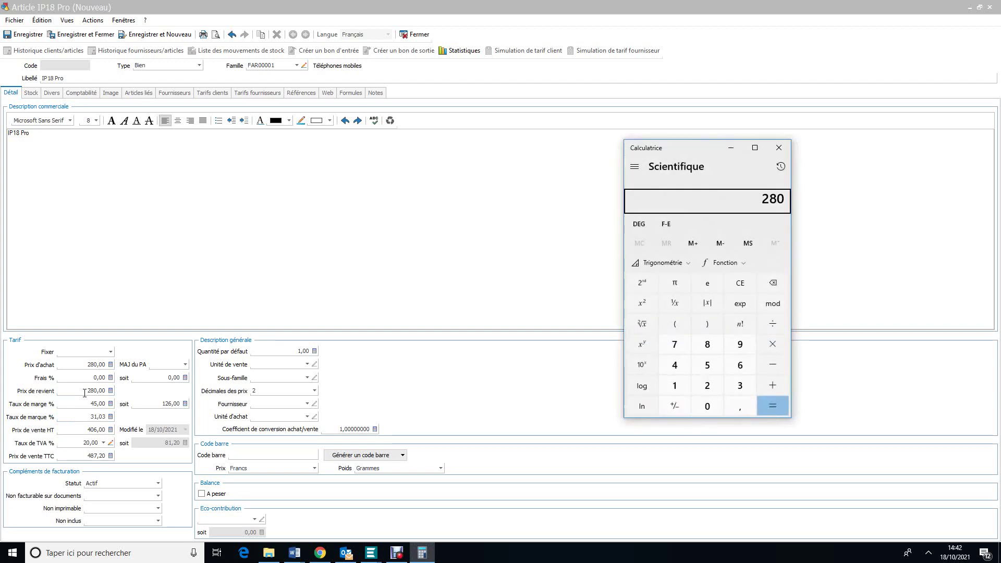
{"action": "key", "text": "asterisk"}
{"action": "type", "text": "1,45"}
{"action": "key", "text": "Return"}
{"action": "left_click", "coordinate": [780, 149]}
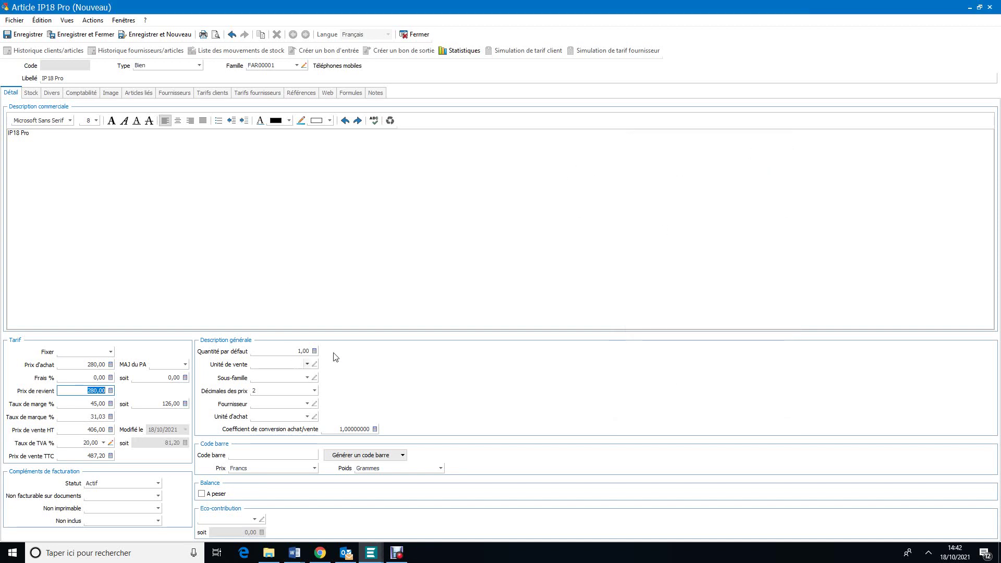
Check the IP18 Pro article's stock settings, and save and close the record
{"action": "left_click", "coordinate": [32, 93]}
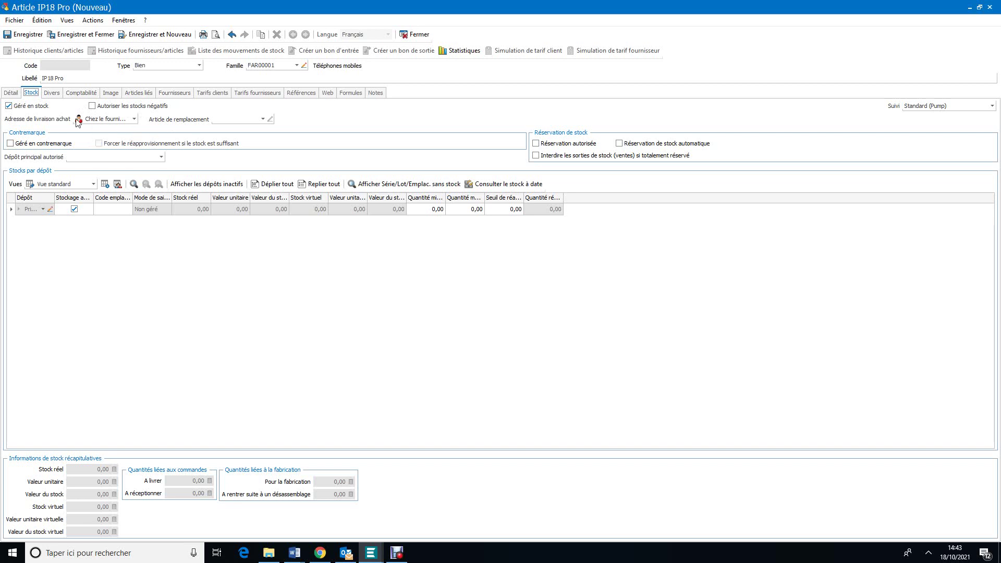
{"action": "left_click", "coordinate": [86, 35]}
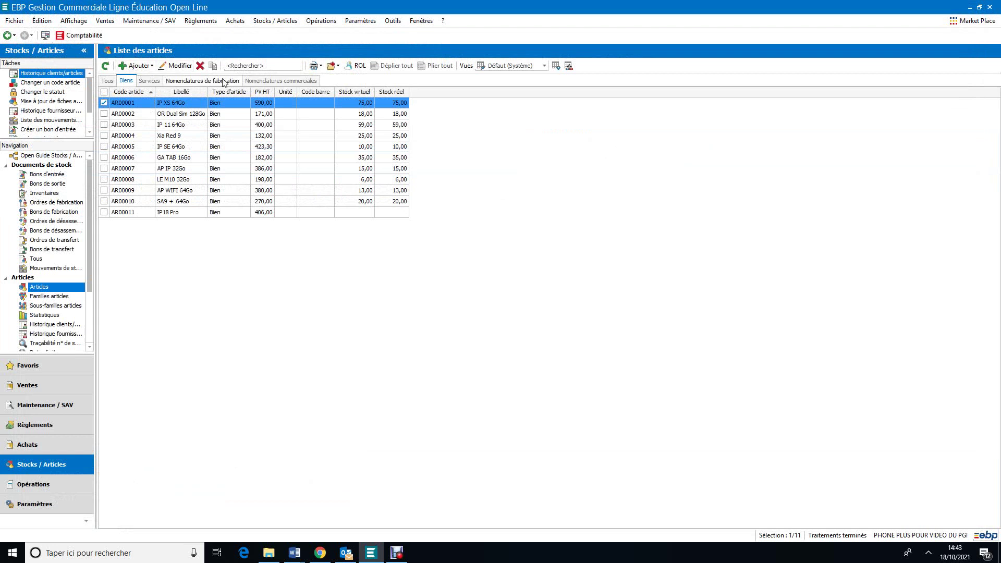
Create another article of type Bien in the "Montres connectées" family, applying the family's parameters
{"action": "left_click", "coordinate": [152, 68]}
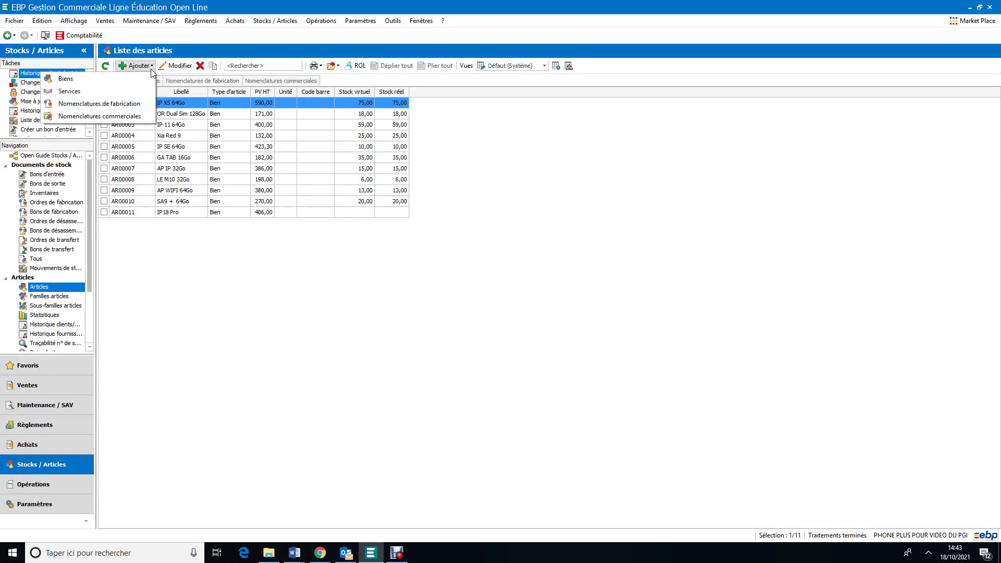
{"action": "left_click", "coordinate": [136, 82]}
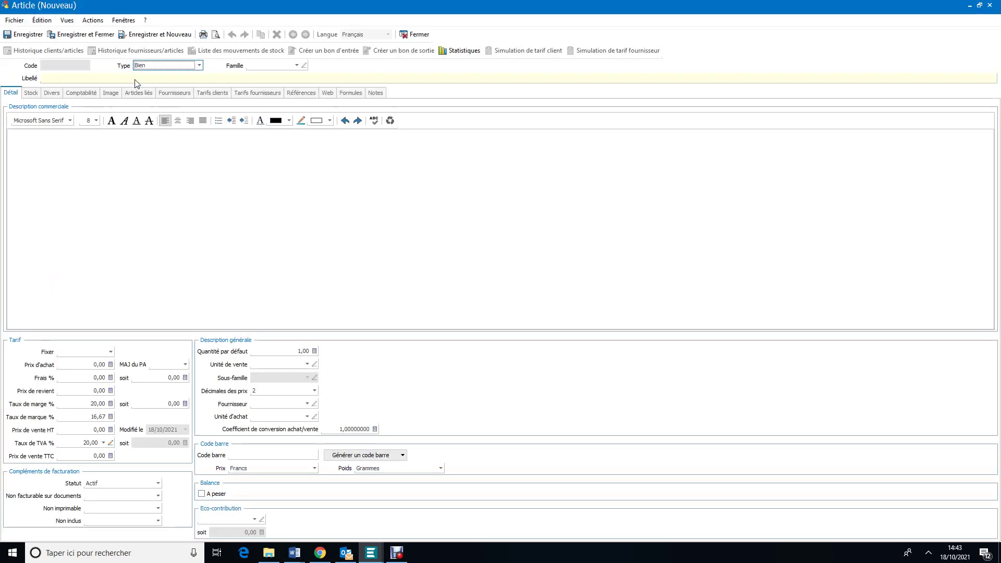
{"action": "left_click", "coordinate": [297, 66]}
{"action": "left_click", "coordinate": [317, 109]}
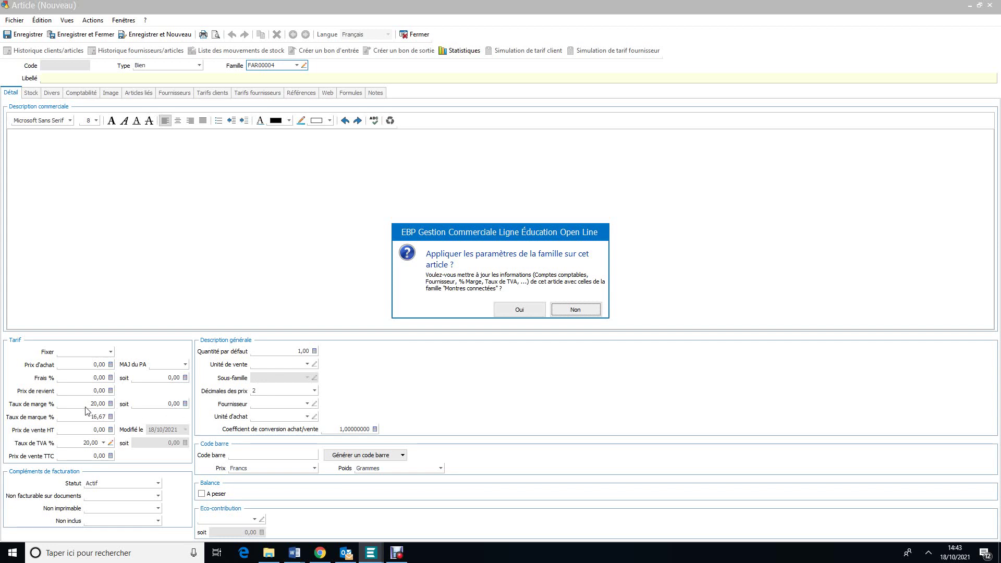
{"action": "left_click", "coordinate": [533, 308]}
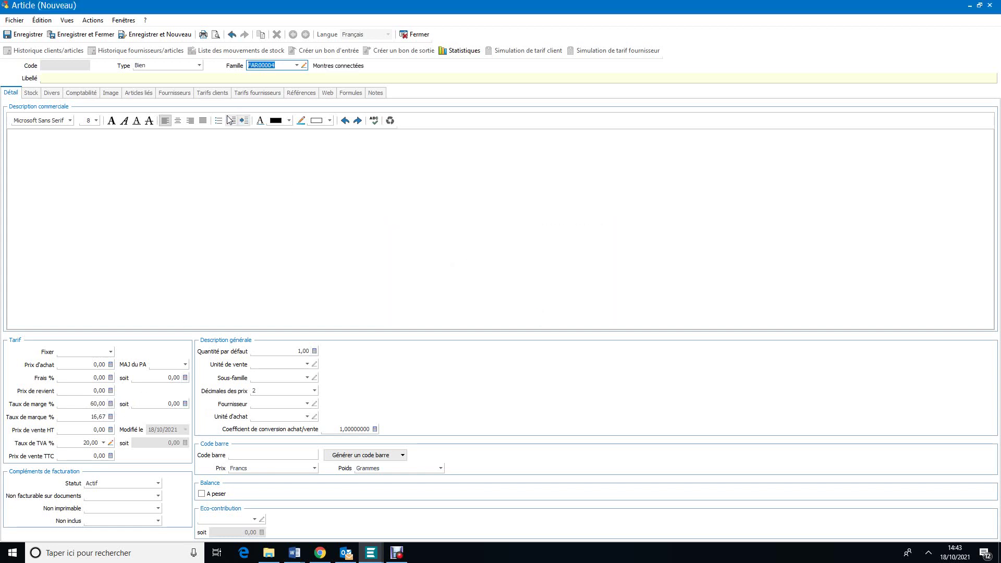
Label the new article "APW 4 Sport" and carry the label into its commercial description
{"action": "left_click", "coordinate": [60, 79]}
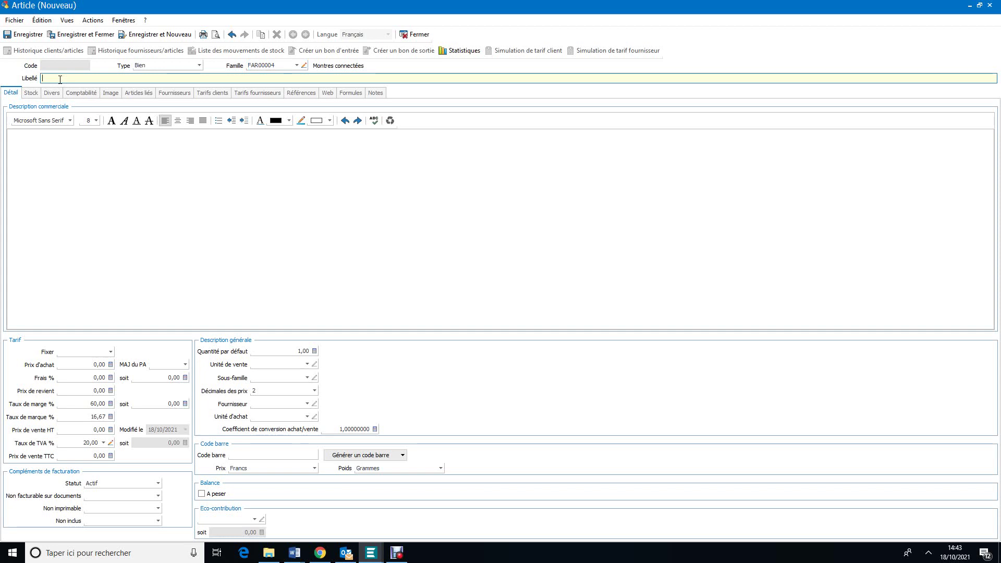
{"action": "type", "text": "APX 4 Sport"}
{"action": "key", "text": "BackSpace"}
{"action": "type", "text": "W"}
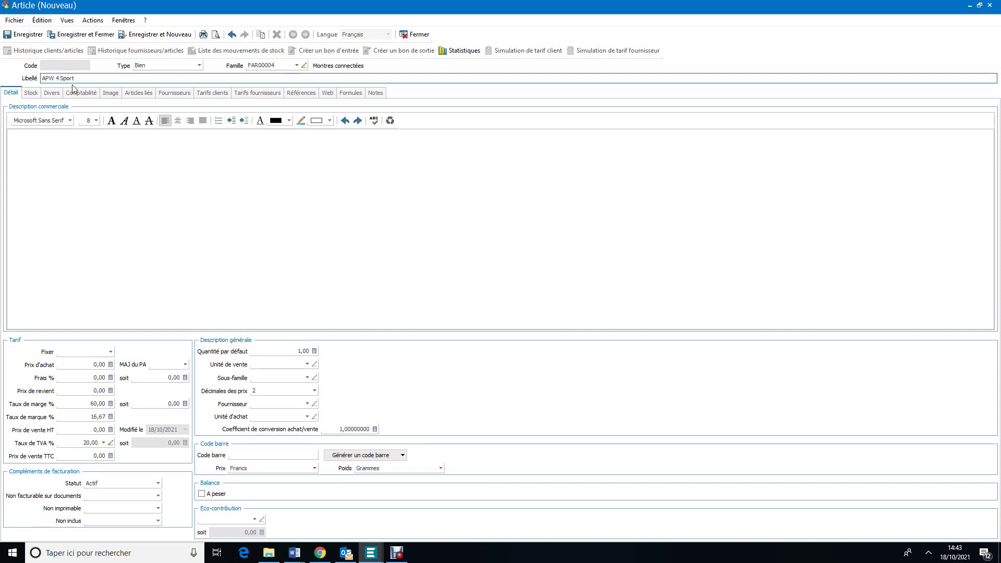
{"action": "left_click", "coordinate": [188, 156]}
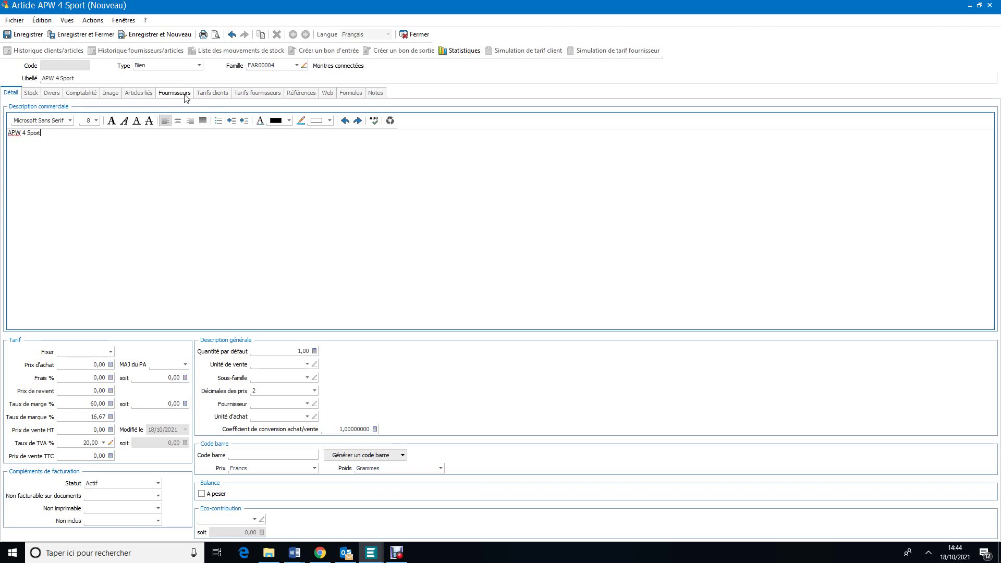
Check the stock settings, and add SYSTEMS (FR00002) as the article's supplier with a purchase price of 180
{"action": "left_click", "coordinate": [36, 96]}
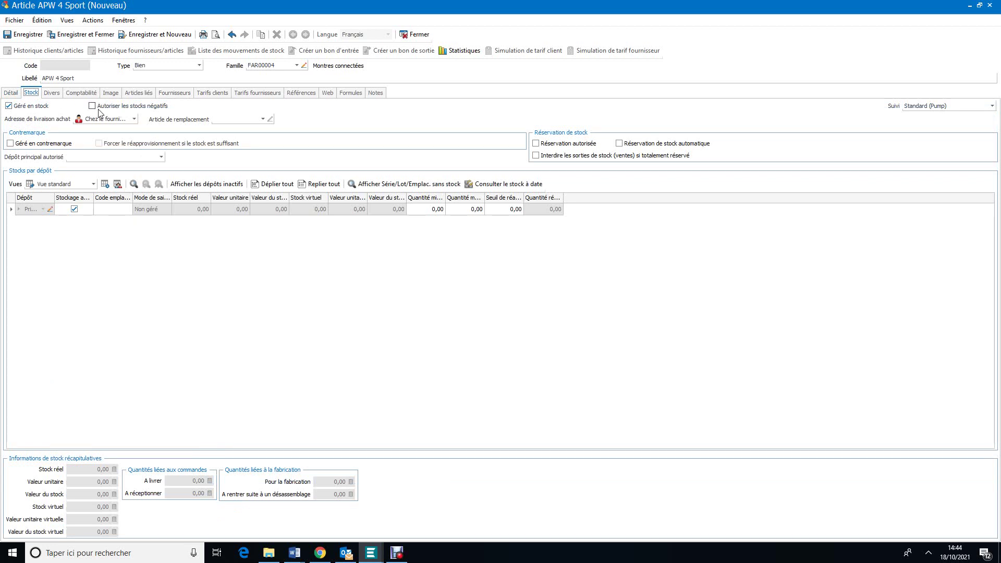
{"action": "left_click", "coordinate": [185, 94]}
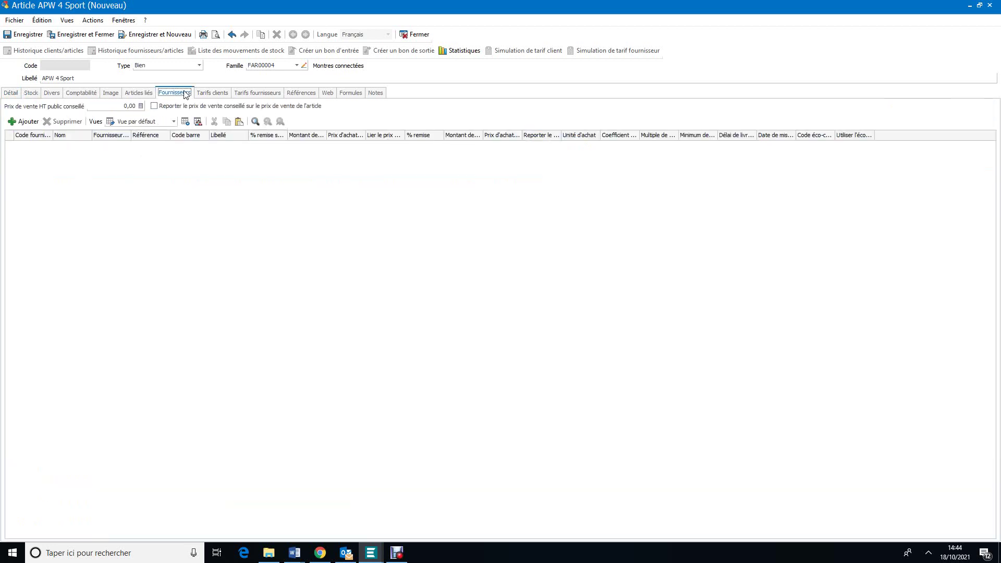
{"action": "left_click", "coordinate": [31, 123]}
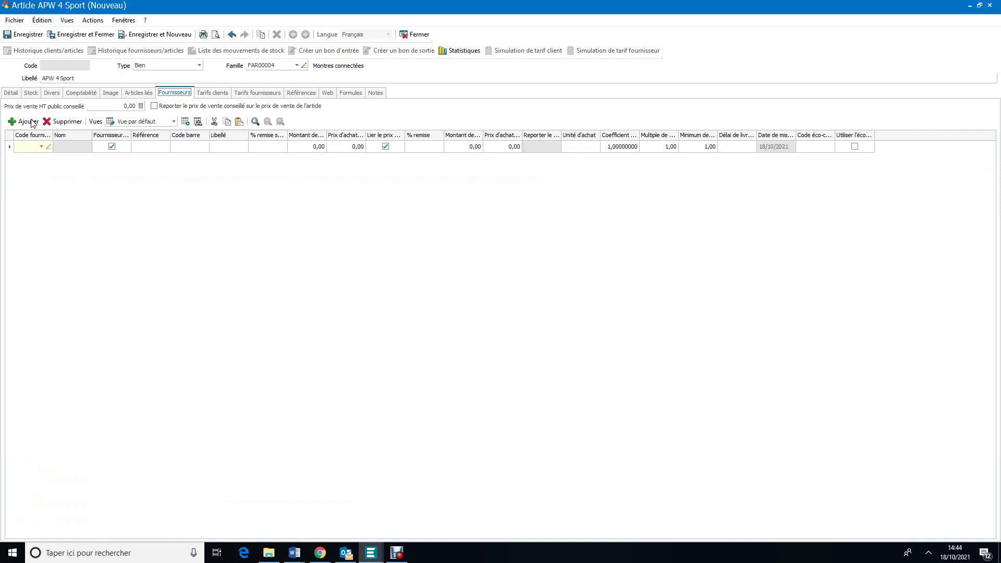
{"action": "left_click", "coordinate": [42, 147]}
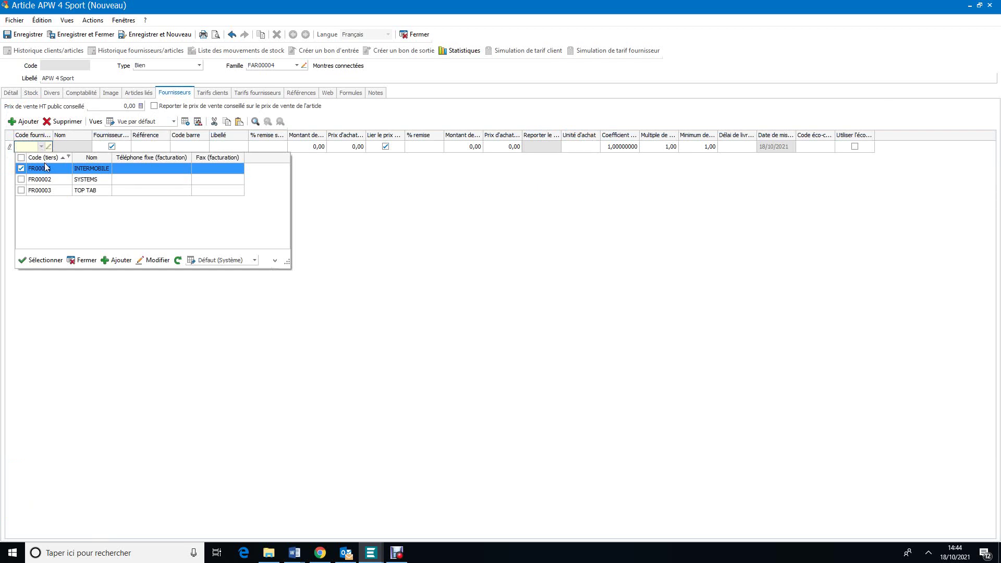
{"action": "left_click", "coordinate": [52, 183]}
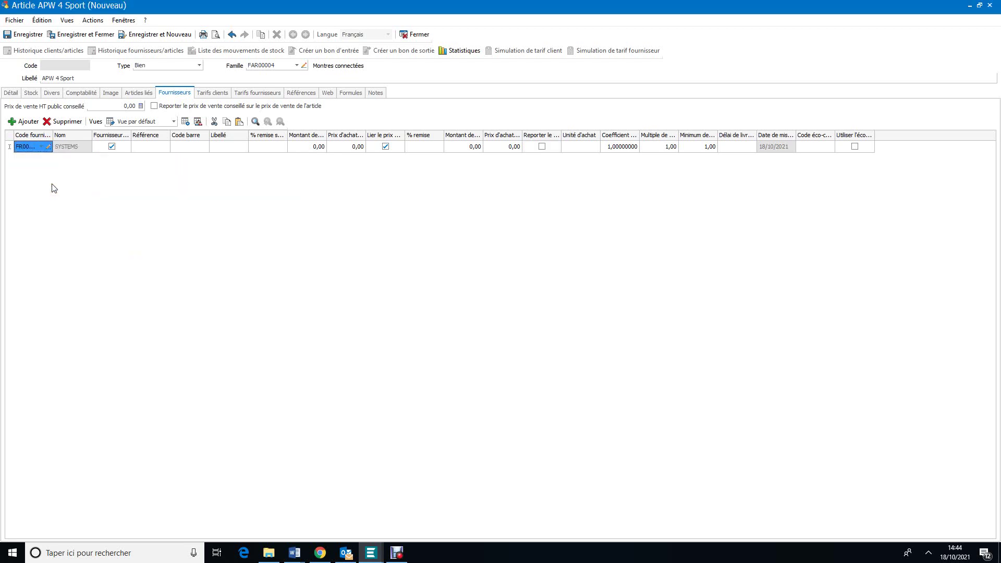
{"action": "left_click", "coordinate": [352, 151]}
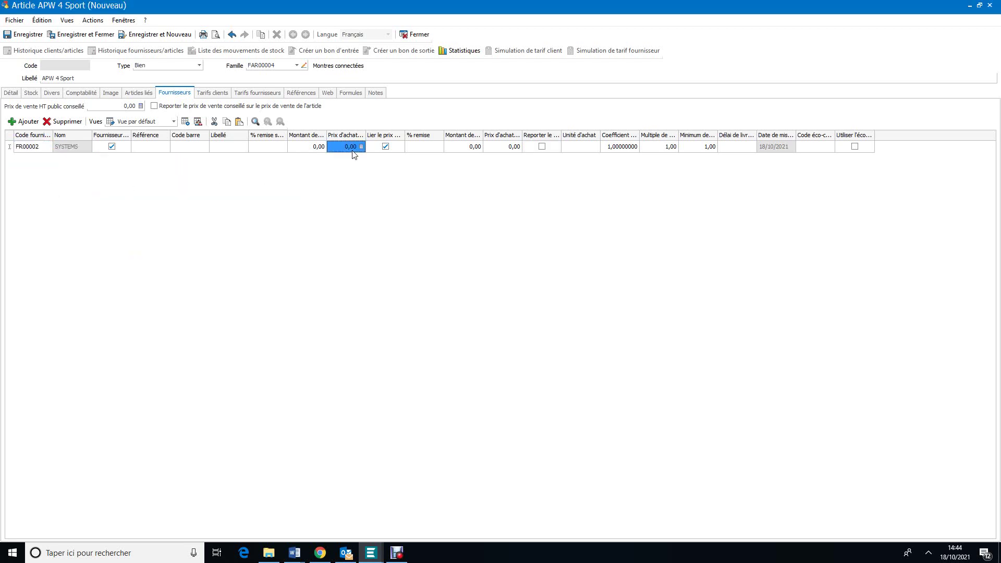
{"action": "type", "text": "180"}
{"action": "left_click", "coordinate": [272, 165]}
Add a second supplier line to the article, and start a new supplier record for it that is not a Personne physique
{"action": "left_click", "coordinate": [24, 121]}
{"action": "left_click", "coordinate": [39, 159]}
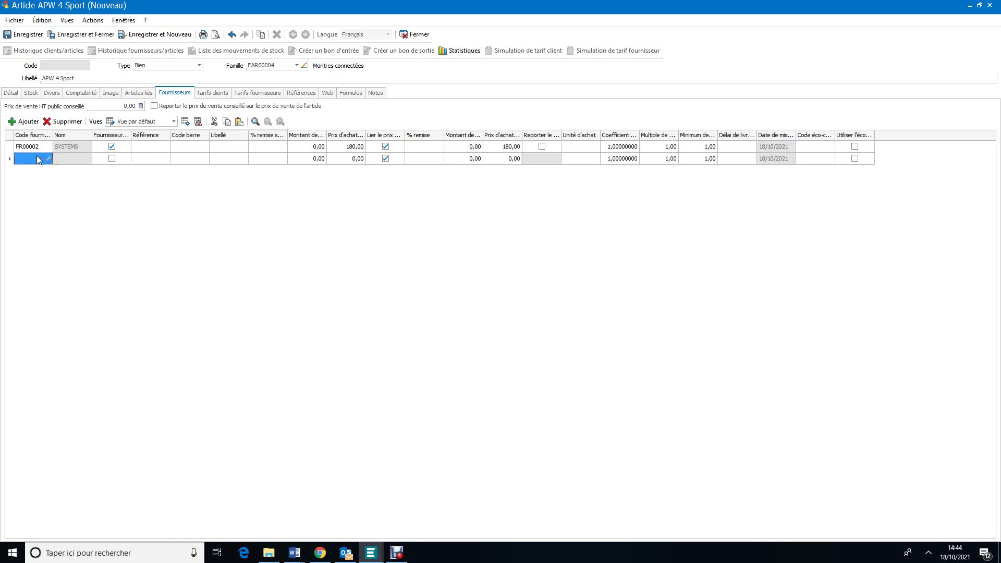
{"action": "left_click", "coordinate": [42, 160]}
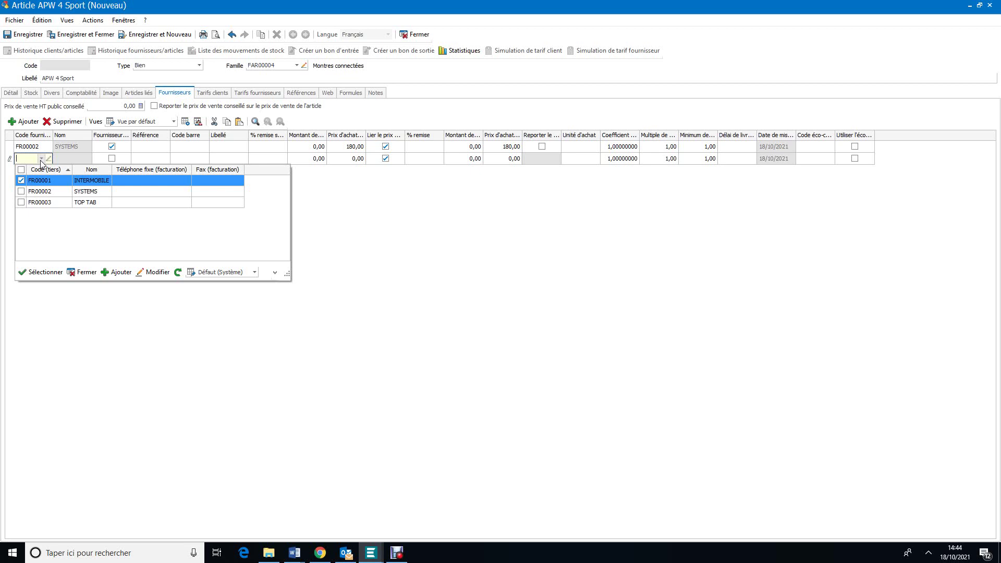
{"action": "left_click", "coordinate": [124, 272]}
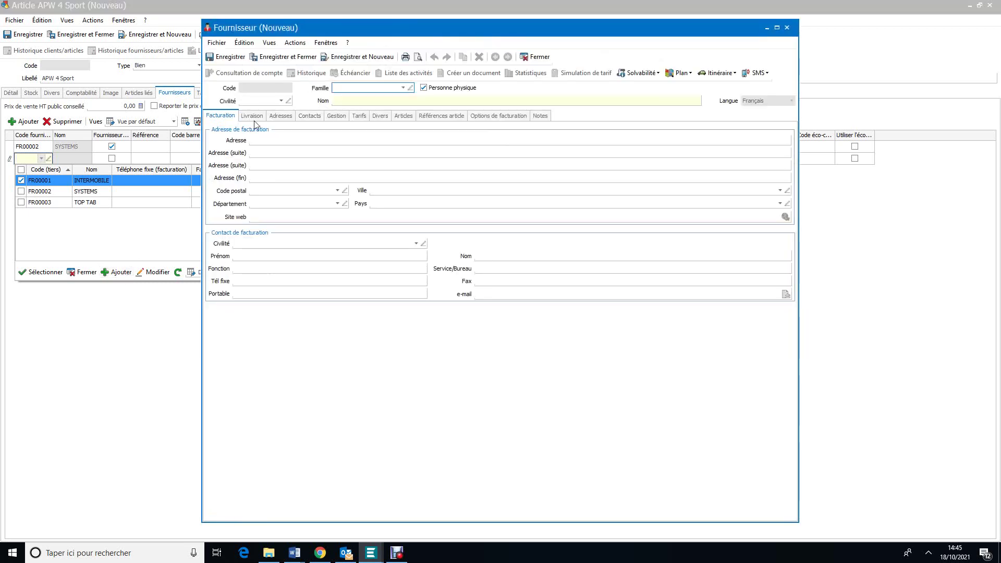
{"action": "left_click", "coordinate": [425, 89]}
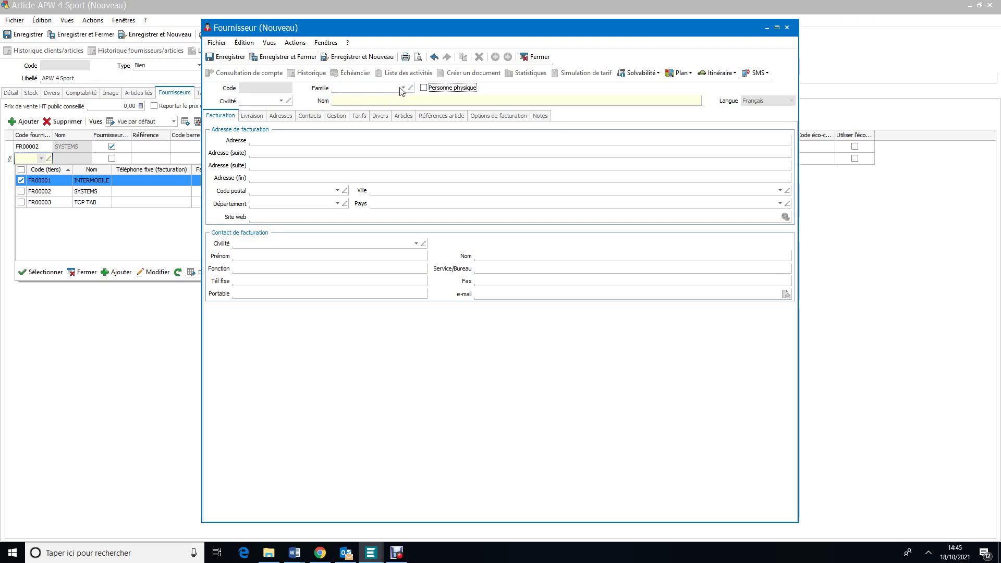
{"action": "left_click", "coordinate": [402, 89]}
{"action": "left_click", "coordinate": [402, 89]}
Name the new supplier "TIME UP"
{"action": "left_click", "coordinate": [357, 102]}
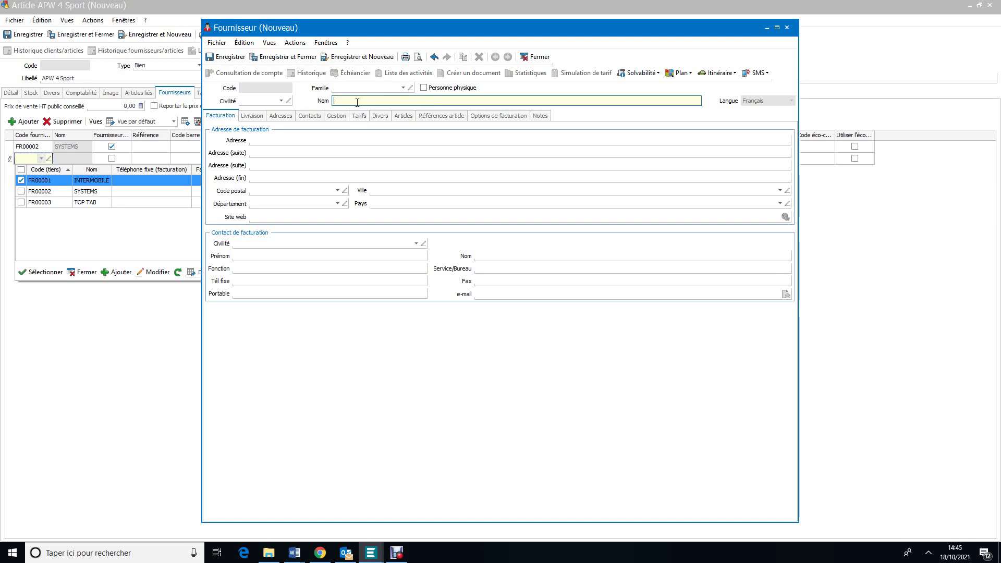
{"action": "type", "text": "time"}
{"action": "key", "text": "BackSpace"}
{"action": "key", "text": "BackSpace"}
{"action": "key", "text": "BackSpace"}
{"action": "type", "text": "TIME"}
{"action": "key", "text": "BackSpace"}
{"action": "key", "text": "BackSpace"}
{"action": "key", "text": "BackSpace"}
{"action": "type", "text": "E UP"}
Fill in the supplier's billing street address and postal code, and save and close the supplier record
{"action": "left_click", "coordinate": [263, 139]}
{"action": "type", "text": "25"}
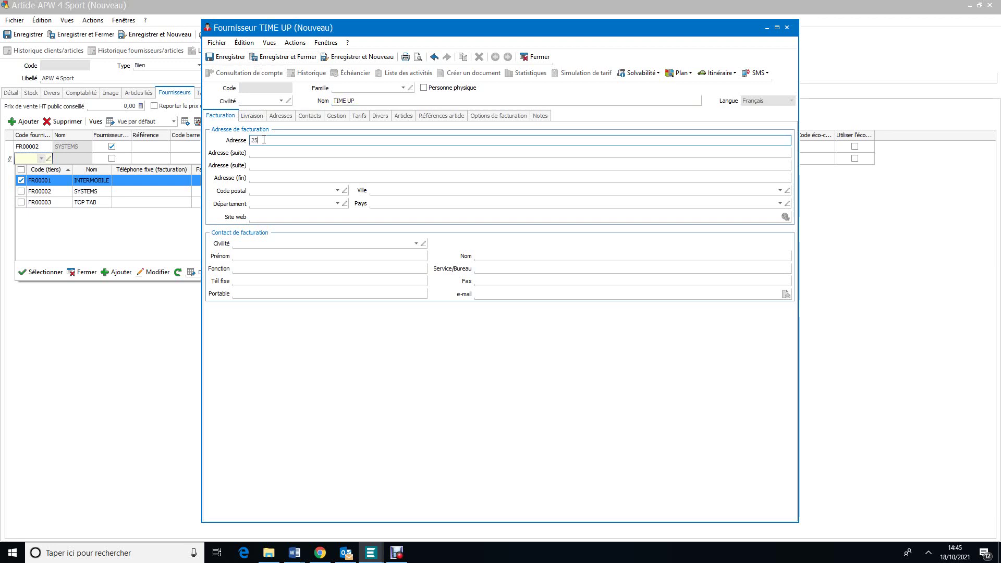
{"action": "type", "text": ", place de la victoire"}
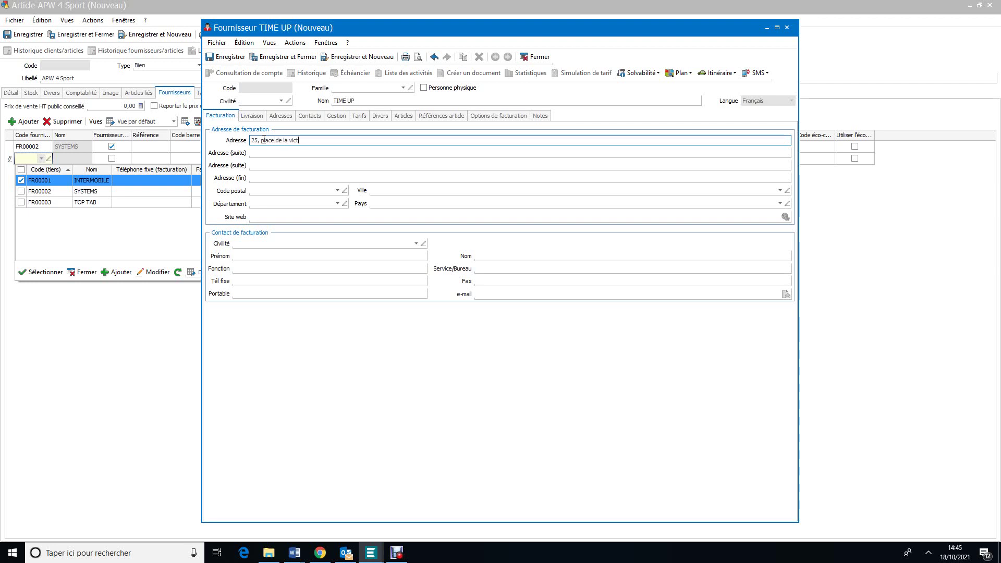
{"action": "left_click", "coordinate": [255, 191]}
{"action": "type", "text": "75008"}
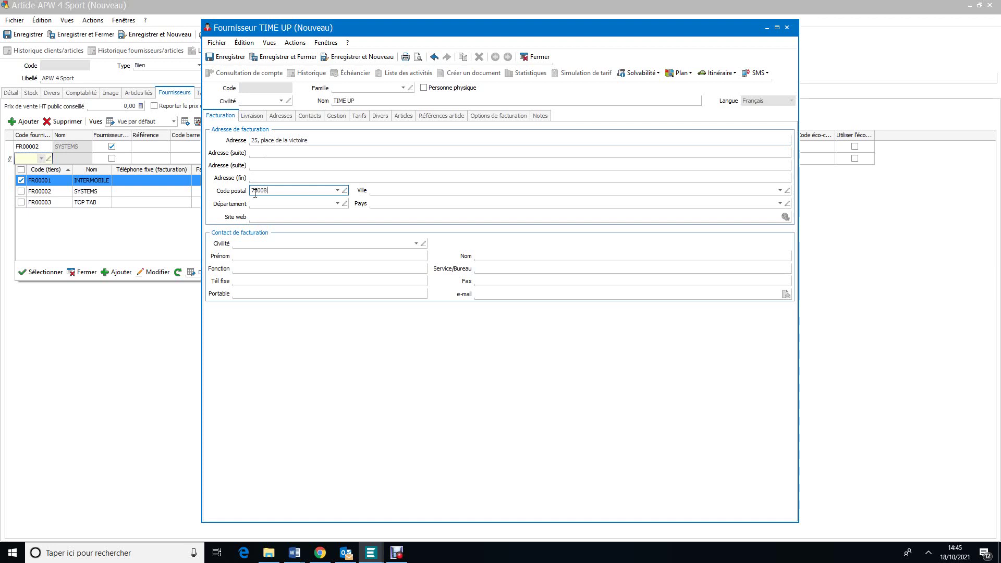
{"action": "key", "text": "Tab"}
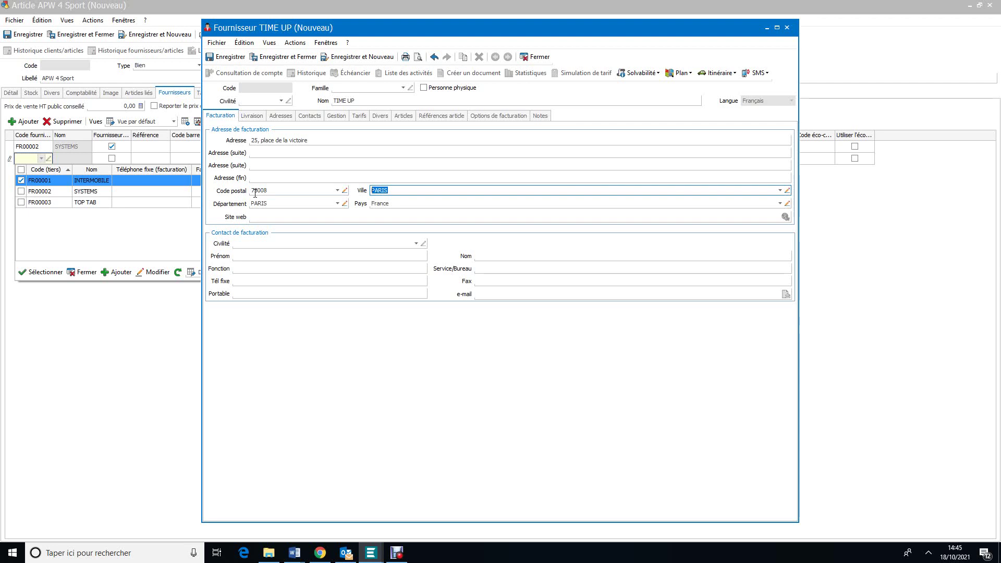
{"action": "left_click", "coordinate": [289, 57]}
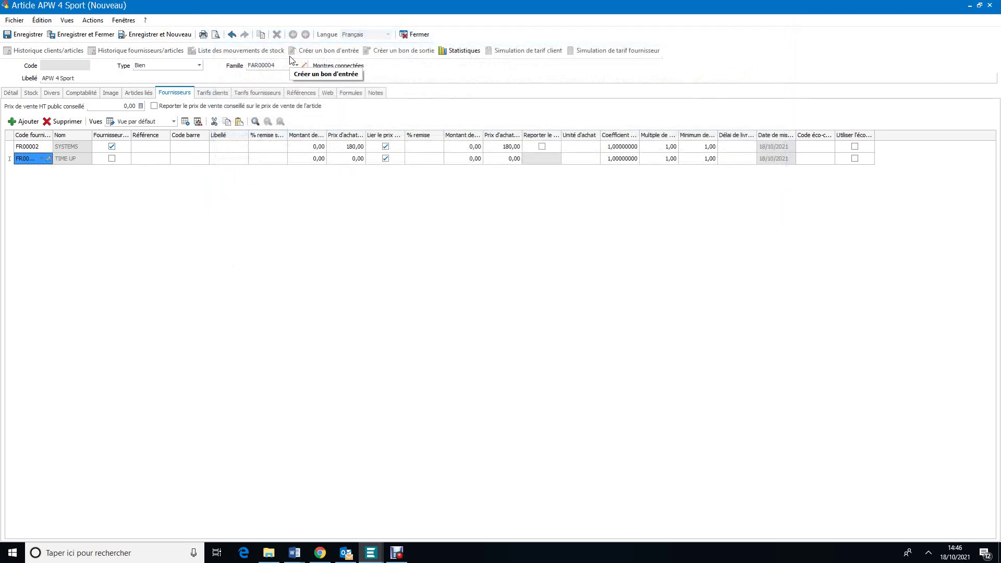
Select TIME UP (FR00004) on the second supplier line and set its purchase price to 190
{"action": "left_click", "coordinate": [41, 158]}
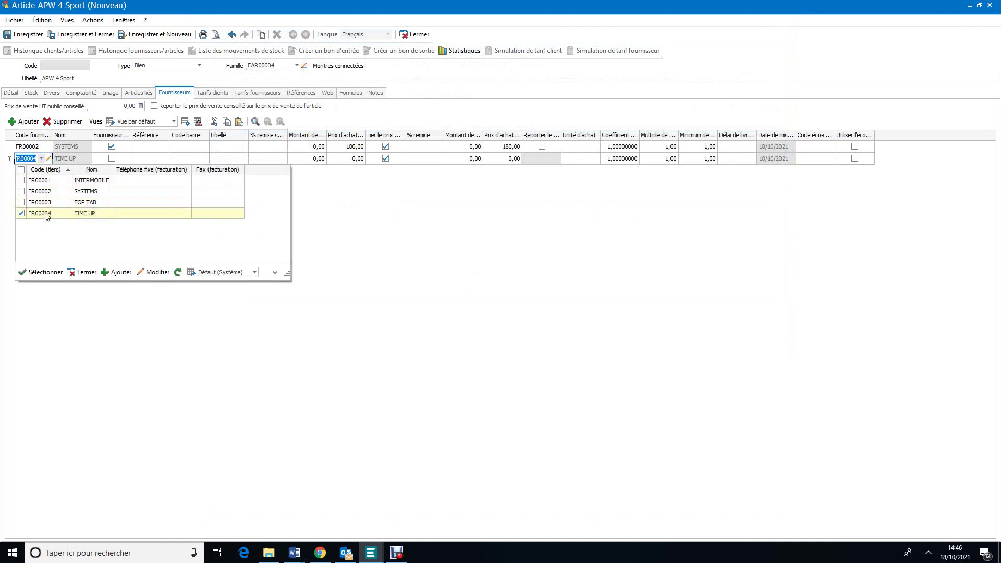
{"action": "left_click", "coordinate": [47, 213]}
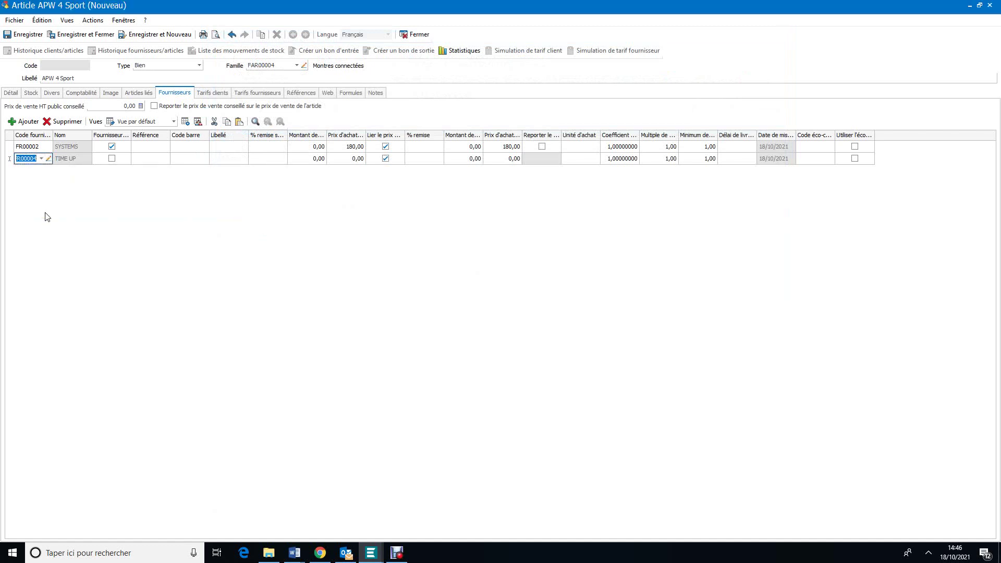
{"action": "key", "text": "Tab"}
{"action": "key", "text": "Tab"}
{"action": "key", "text": "Tab"}
{"action": "key", "text": "Tab"}
{"action": "key", "text": "Tab"}
{"action": "key", "text": "Tab"}
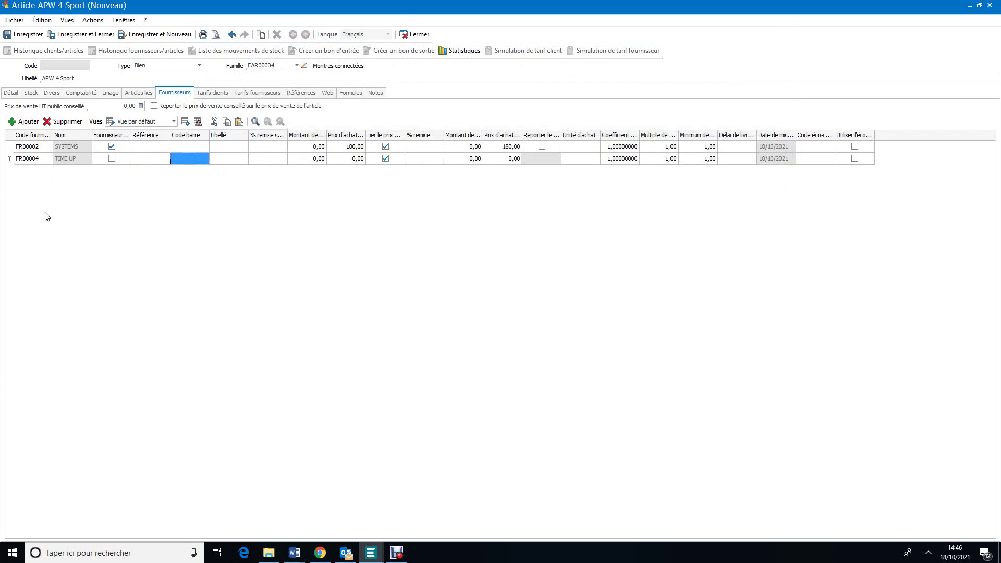
{"action": "key", "text": "Tab"}
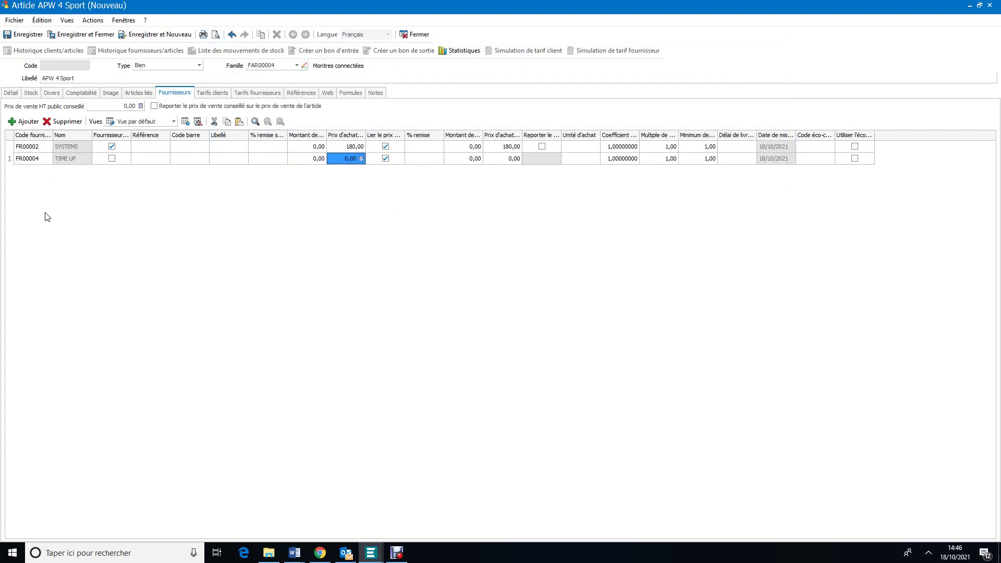
{"action": "type", "text": "190"}
{"action": "left_click", "coordinate": [428, 142]}
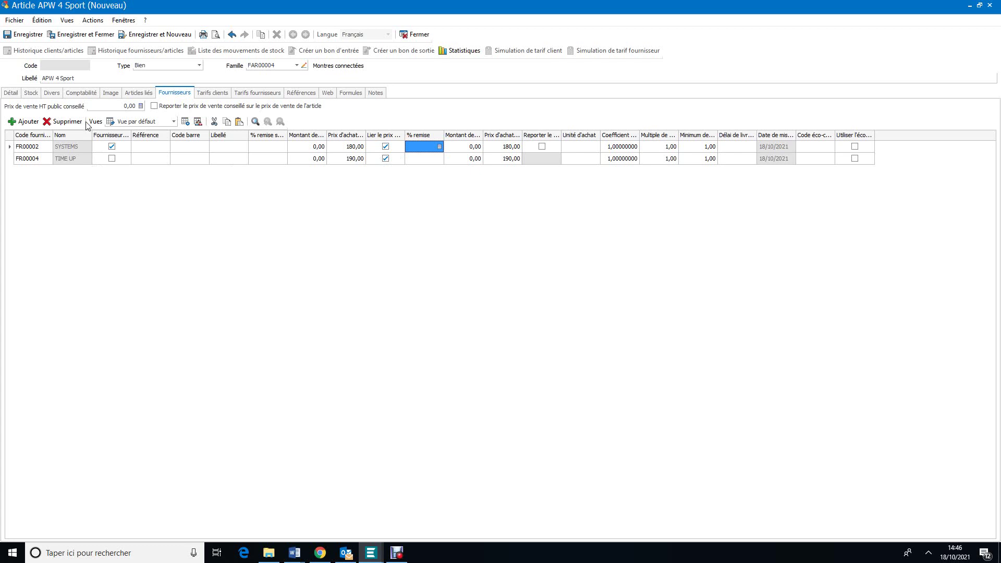
Set the article's selling price before tax (Prix de vente HT) to 290, dismissing the mail notification
{"action": "left_click", "coordinate": [15, 98]}
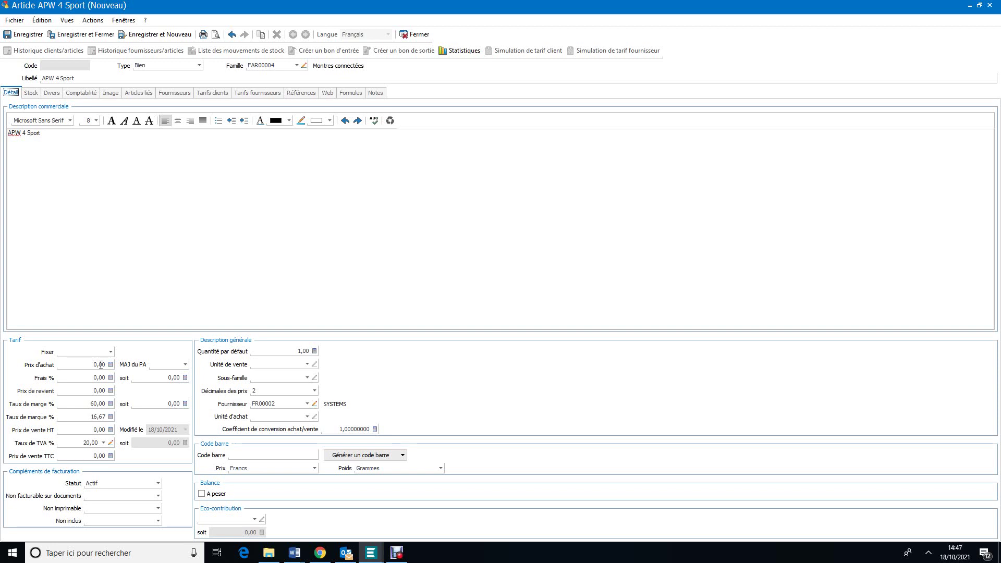
{"action": "left_click", "coordinate": [85, 428]}
{"action": "type", "text": "2"}
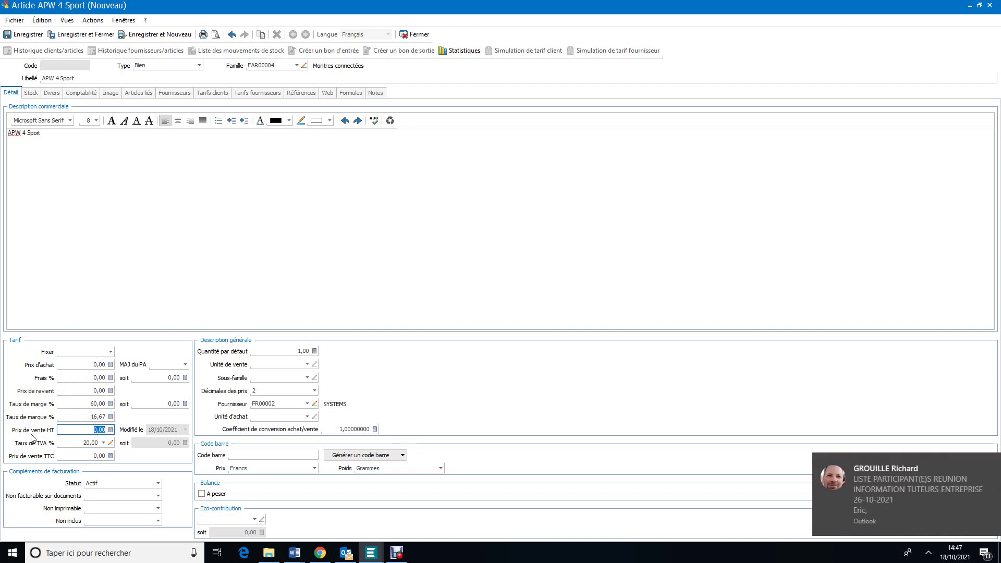
{"action": "type", "text": "90"}
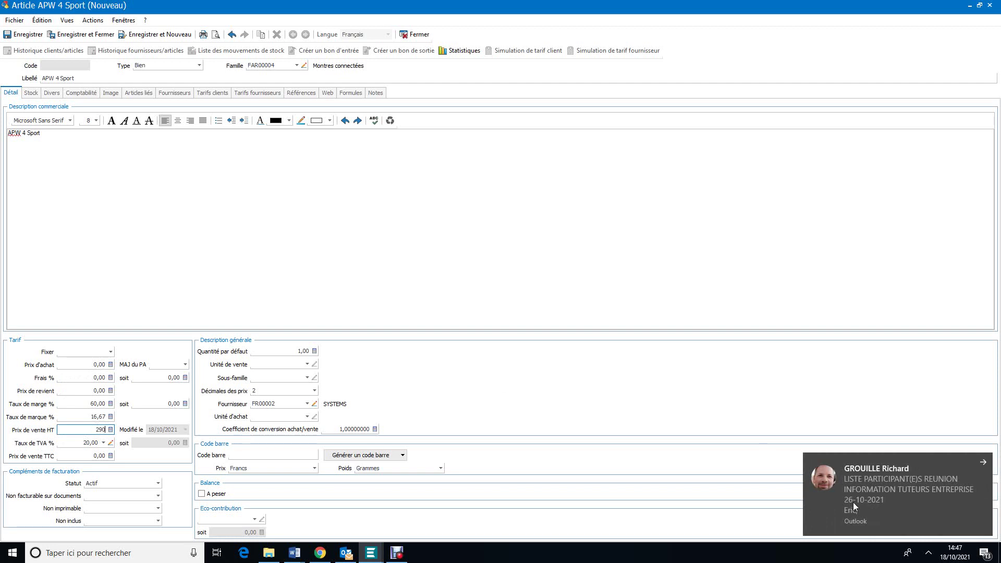
{"action": "left_click", "coordinate": [986, 462]}
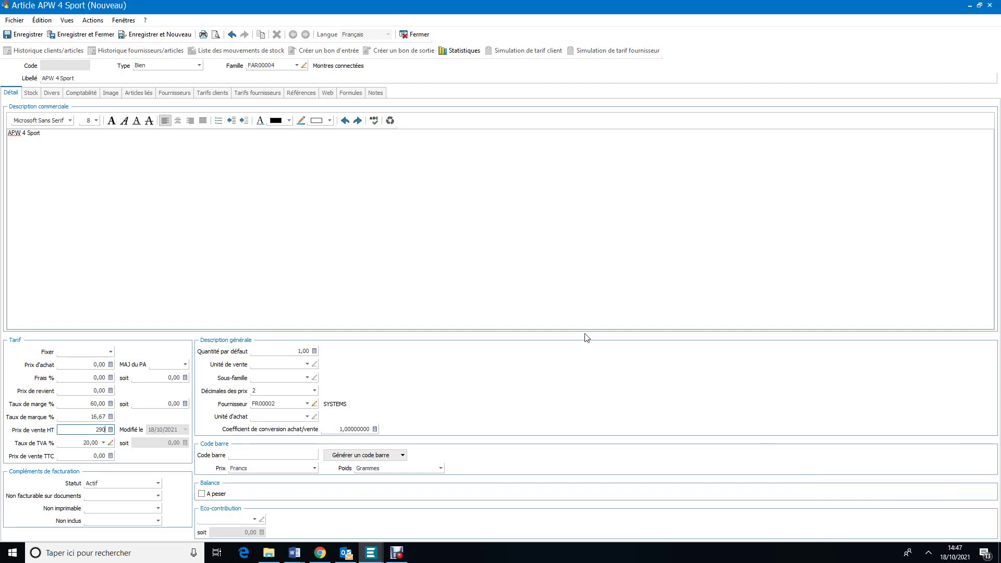
{"action": "left_click", "coordinate": [78, 415]}
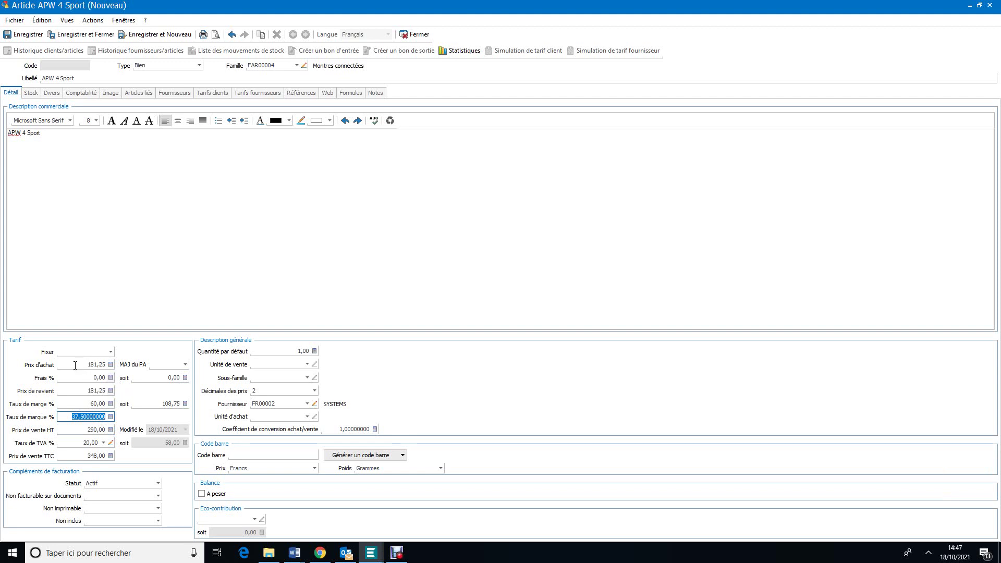
Clear the purchase price (Prix d'achat) in the article's pricing details
{"action": "left_click", "coordinate": [94, 405]}
{"action": "double_click", "coordinate": [99, 405]}
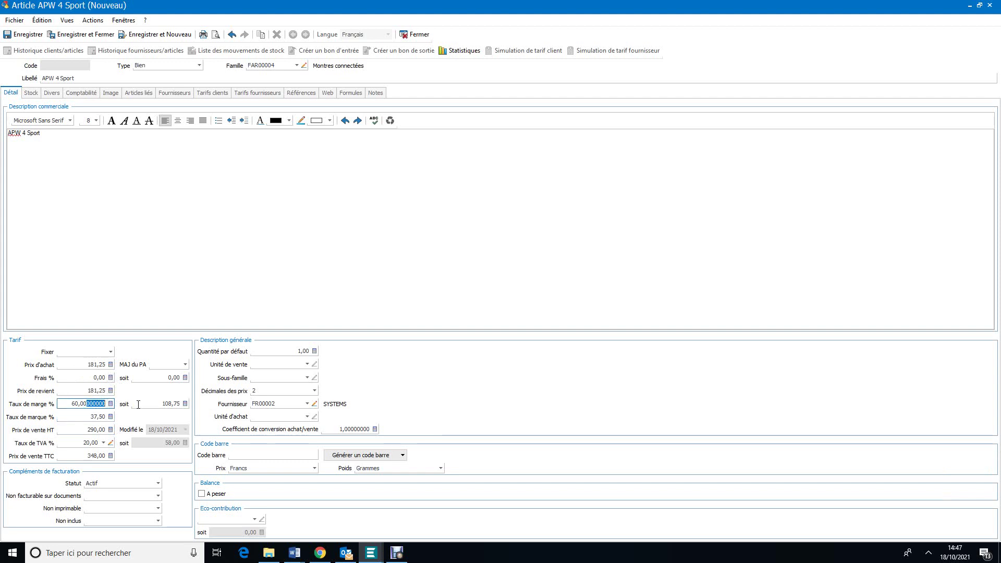
{"action": "left_click", "coordinate": [86, 365]}
{"action": "double_click", "coordinate": [92, 364]}
{"action": "key", "text": "BackSpace"}
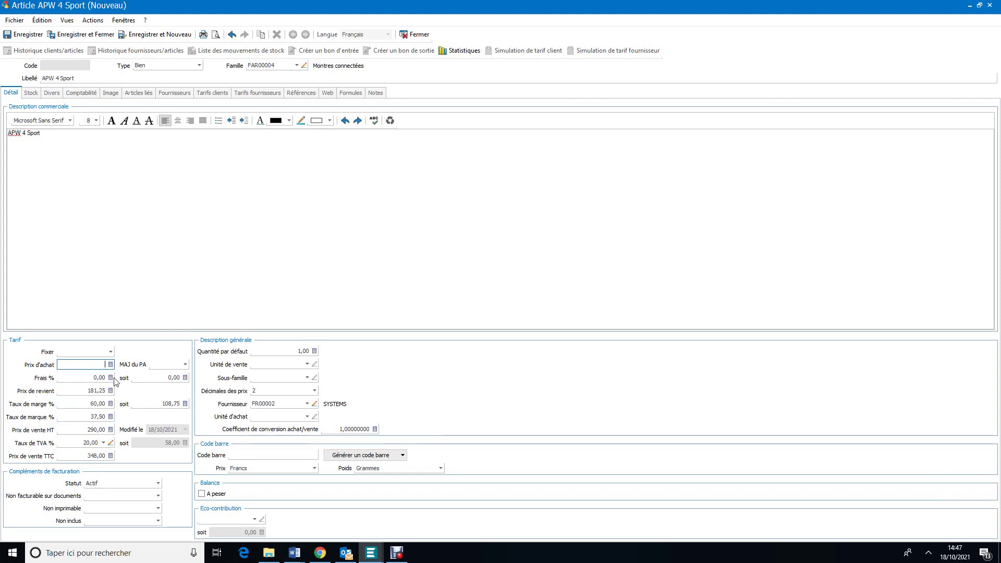
{"action": "left_click", "coordinate": [99, 391]}
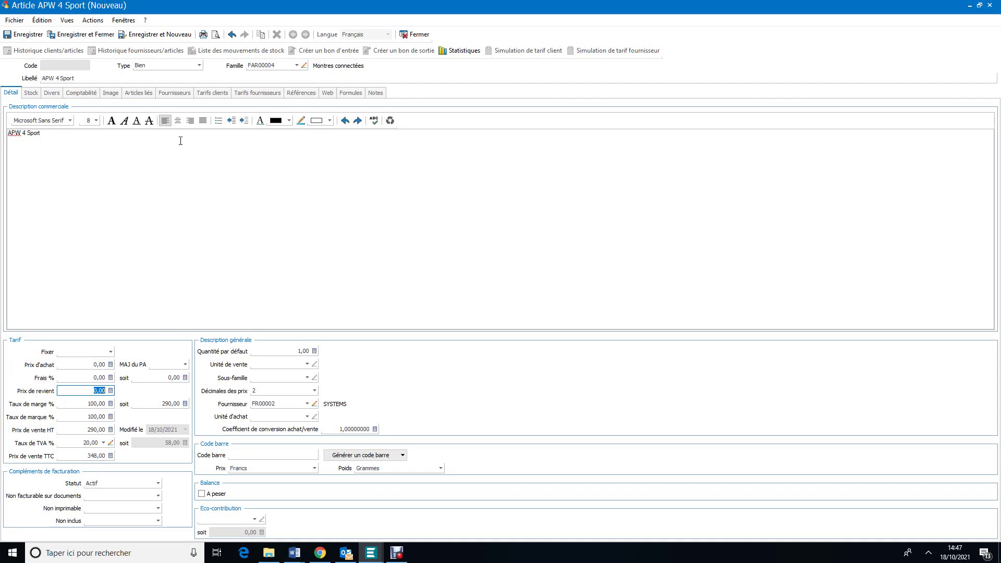
Review the article's suppliers, save and close the record, and select APW 4 Sport in the article list
{"action": "left_click", "coordinate": [176, 93]}
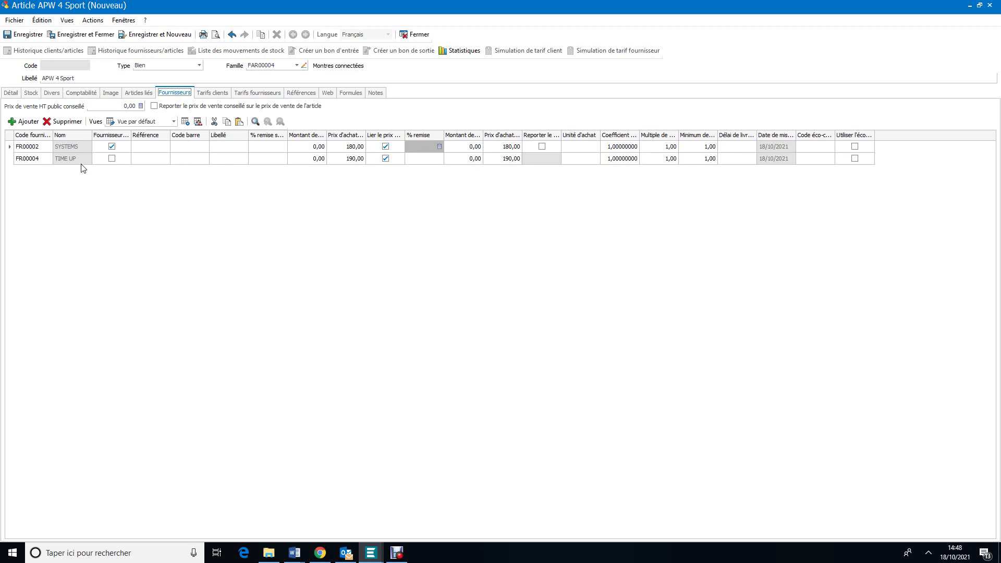
{"action": "left_click", "coordinate": [96, 39]}
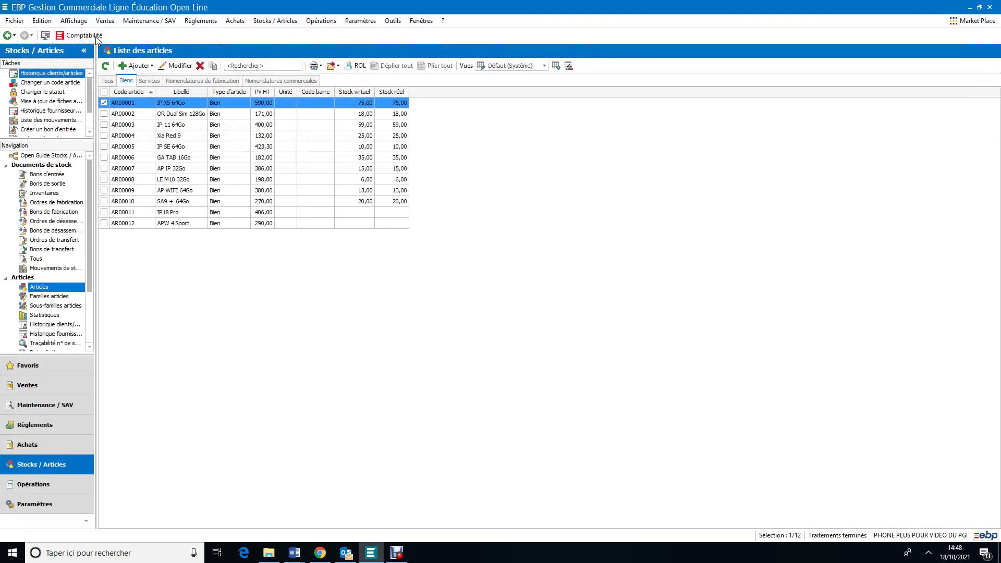
{"action": "left_click", "coordinate": [187, 224]}
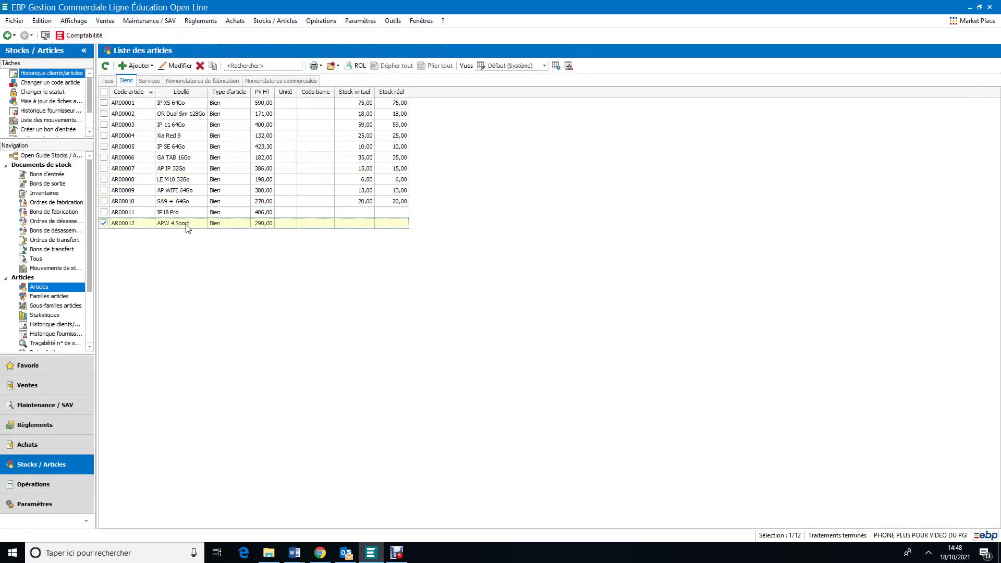